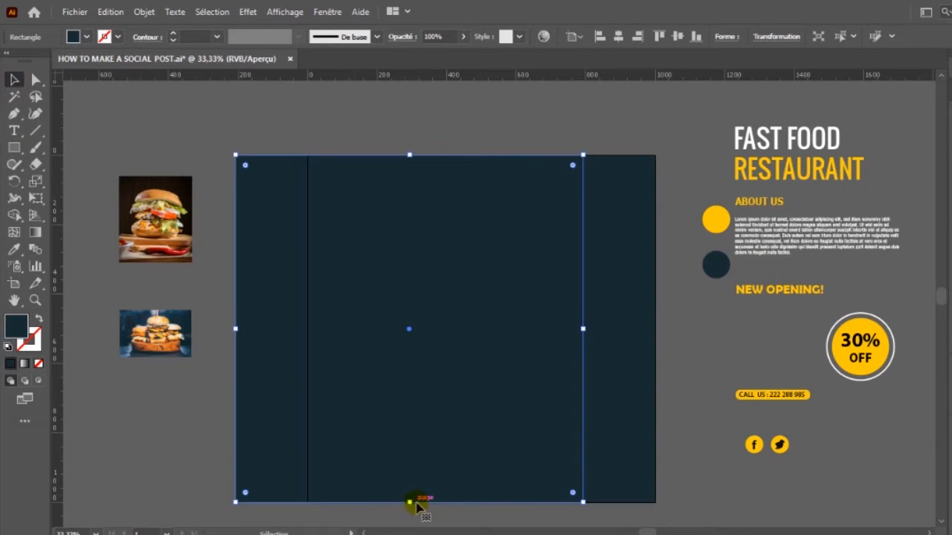
Step: Shift the copied rectangle over the dark background square and fill it with the yellow of the sample circle
drag(438, 446, 504, 452)
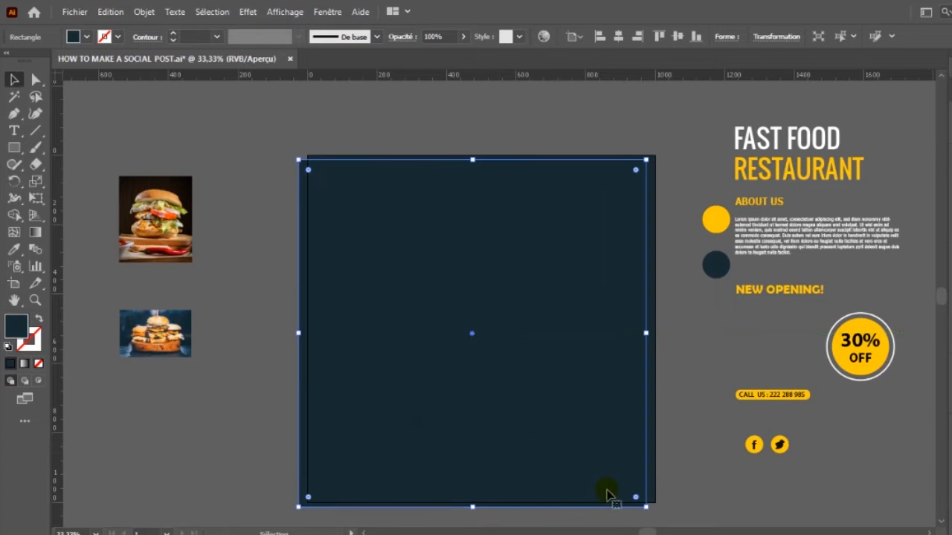
drag(636, 437, 656, 435)
key(i)
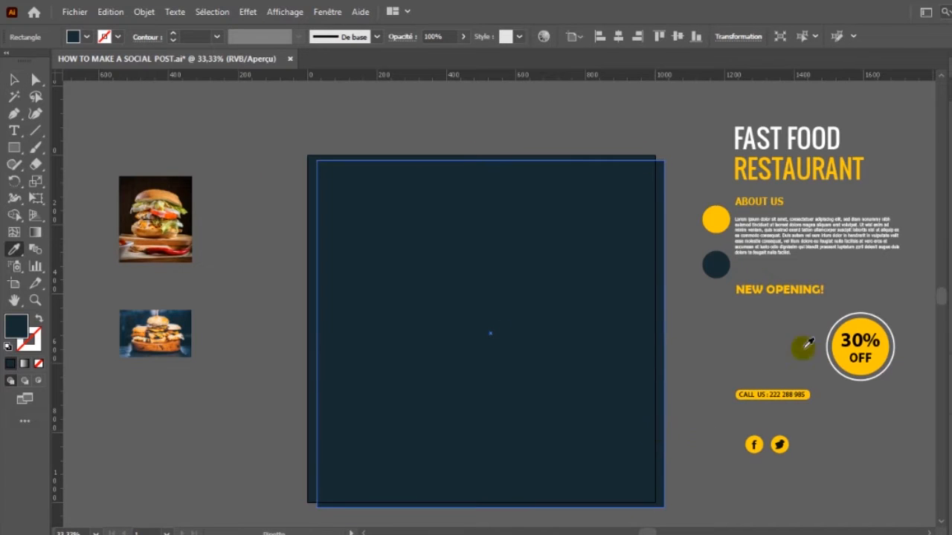
click(701, 221)
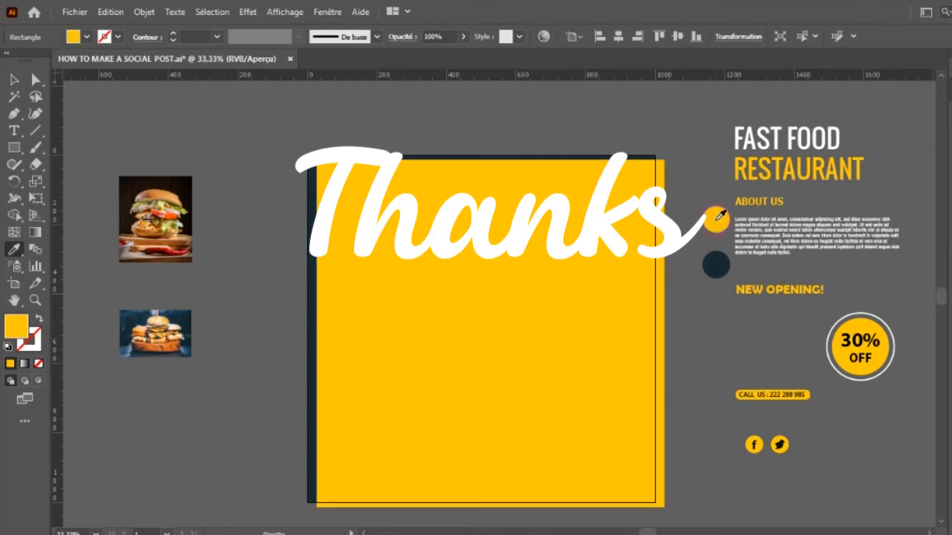
Step: Align the yellow rectangle with the artboard and shorten it from its lower edge to about 633 px high
key(v)
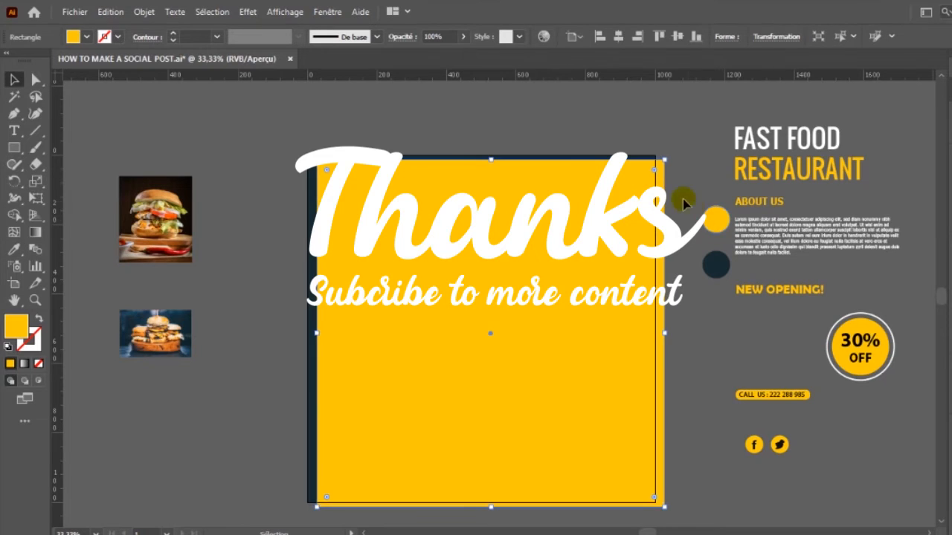
drag(616, 239, 609, 232)
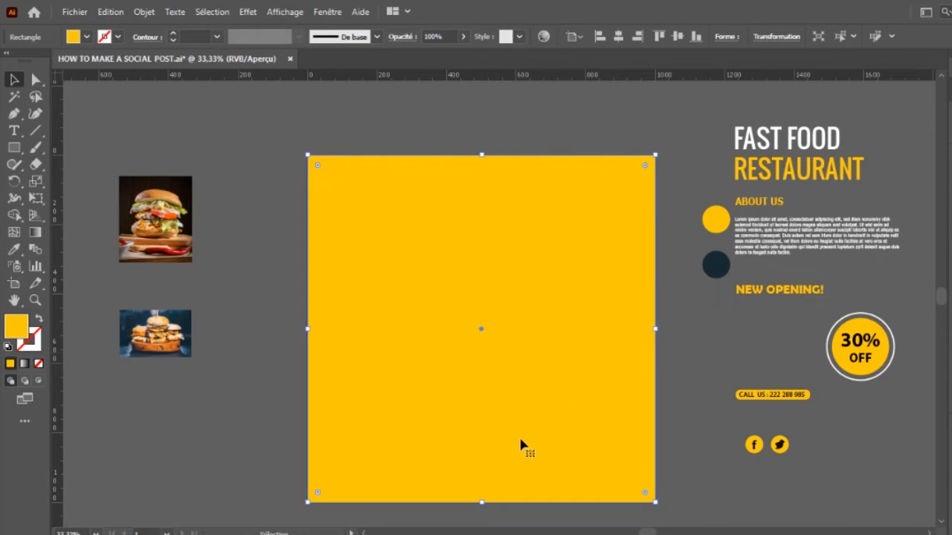
drag(481, 504, 476, 378)
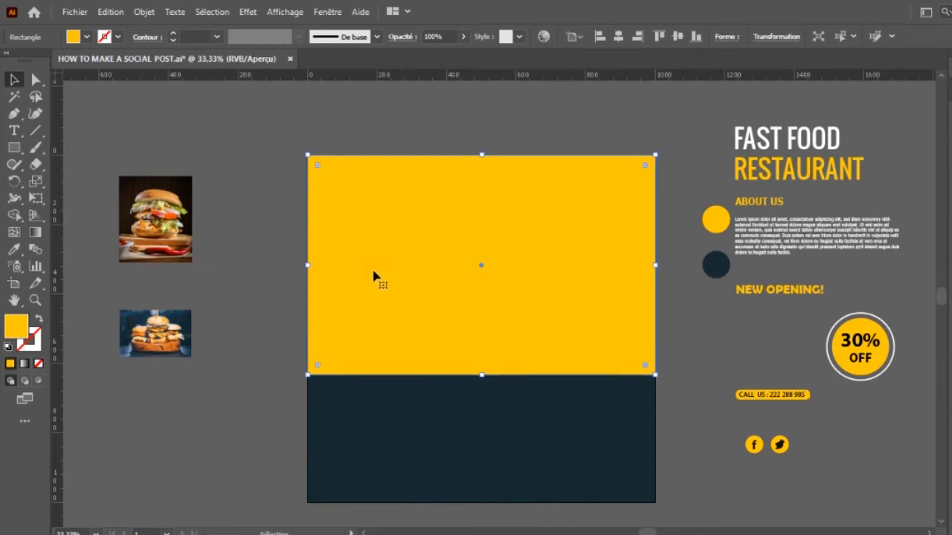
Step: Move the two burger photos apart in the empty area beside the artboard, with the single-burger photo above the three-burger one
drag(377, 359, 617, 352)
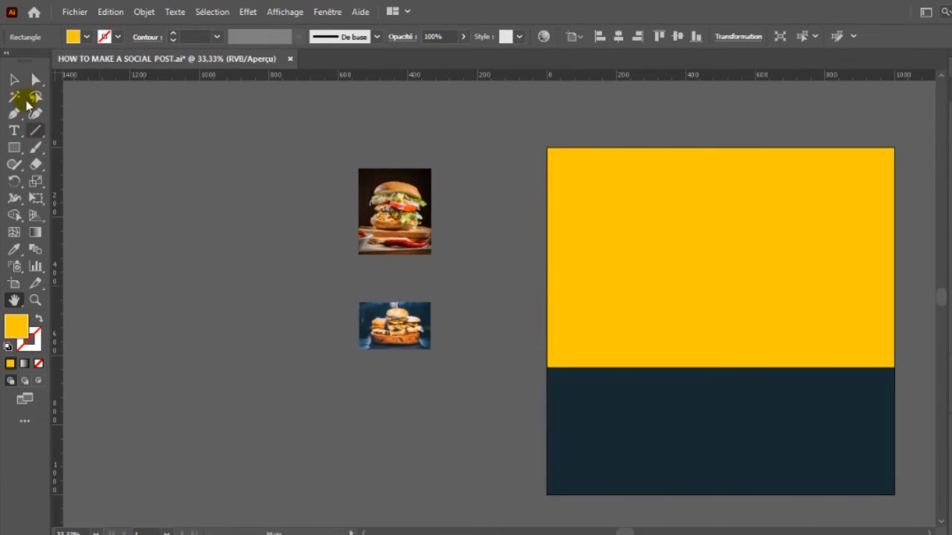
click(15, 80)
click(374, 344)
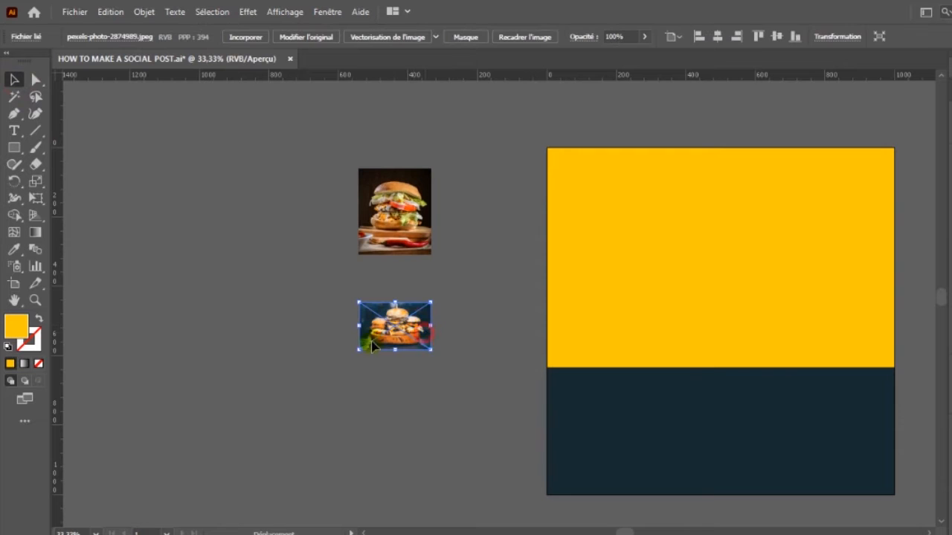
drag(374, 344, 263, 368)
click(392, 262)
drag(400, 238, 476, 166)
Step: Enlarge the three-burger photo to slightly more than the yellow rectangle's size and place the rectangle centred on top of it
click(282, 368)
drag(396, 422, 539, 483)
drag(838, 251, 389, 351)
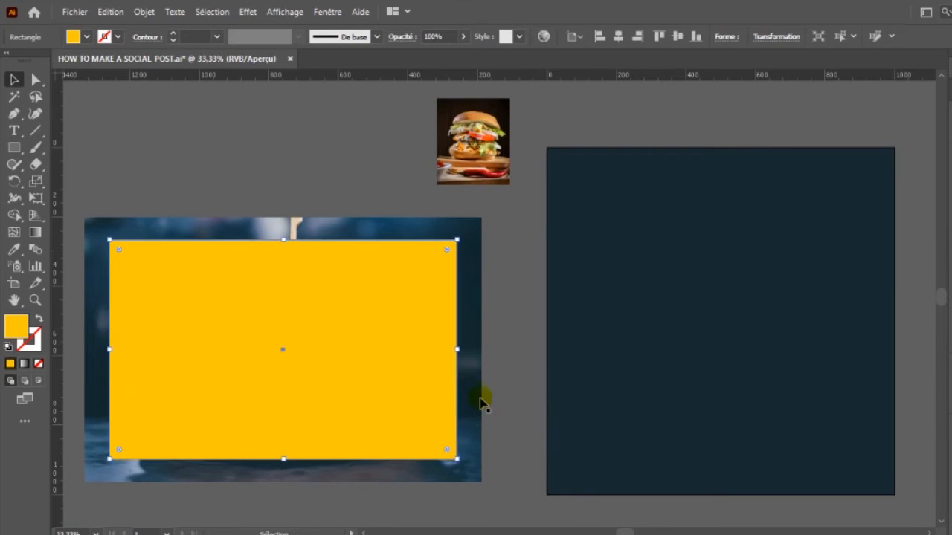
click(473, 435)
drag(482, 218, 464, 232)
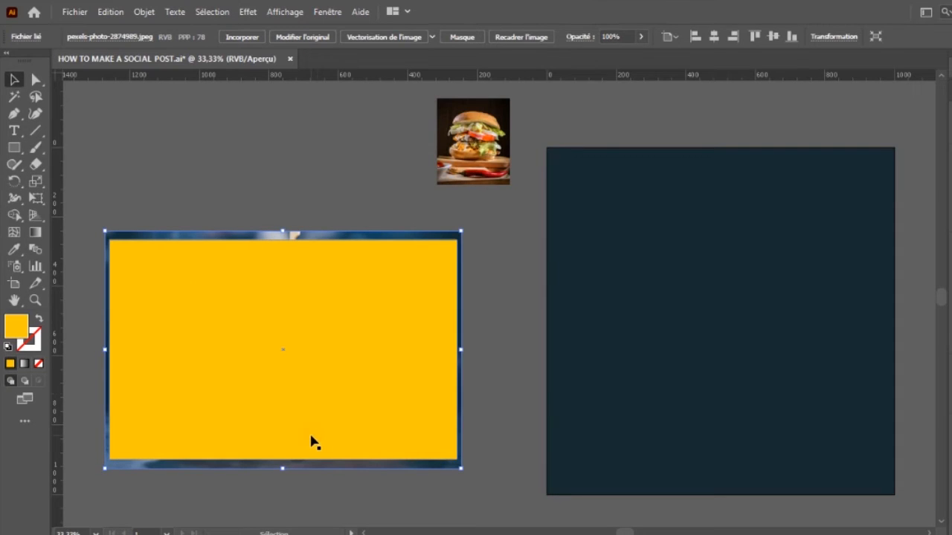
Step: Nudge the three-burger photo down until its upper edge sits just above the yellow rectangle's upper edge
key(Down)
key(Down)
key(Down)
key(Down)
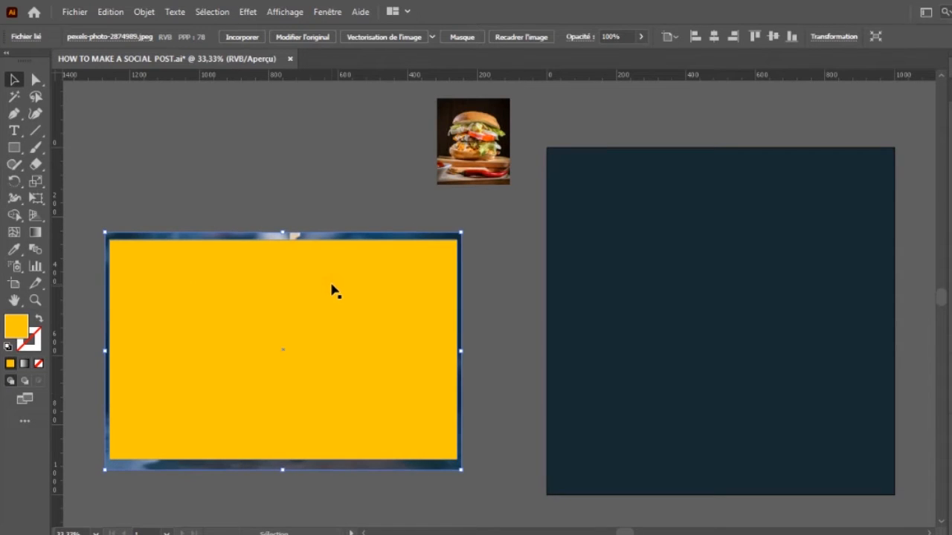
key(Down)
key(Down)
key(Down)
key(Down)
key(Down)
key(Down)
key(Down)
key(Down)
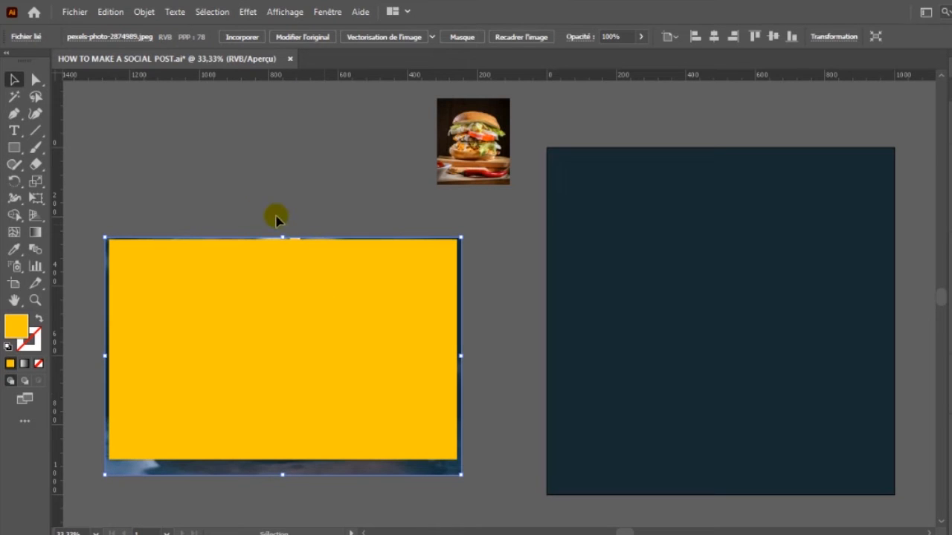
Step: Clip the three-burger photo with the yellow rectangle and place the masked image across the upper part of the artboard
shift+click(376, 422)
right_click(339, 381)
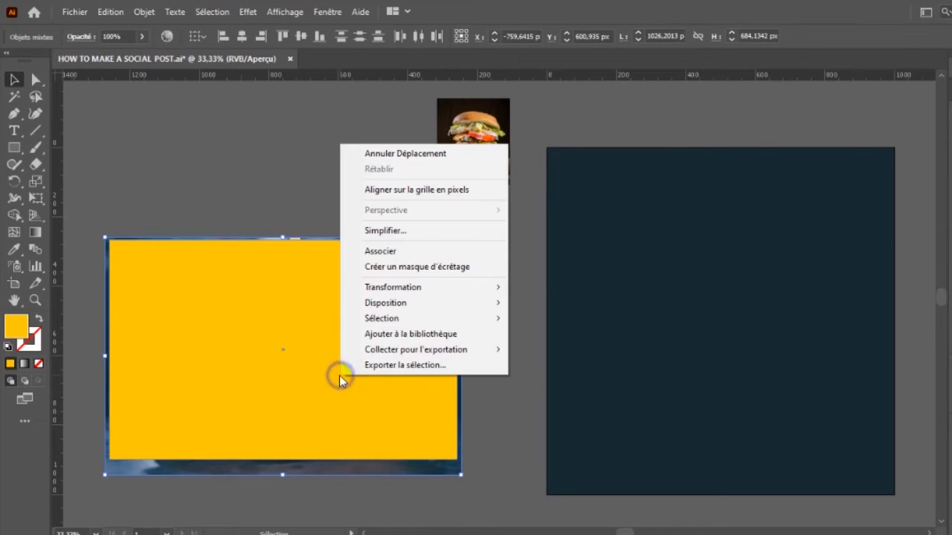
click(378, 266)
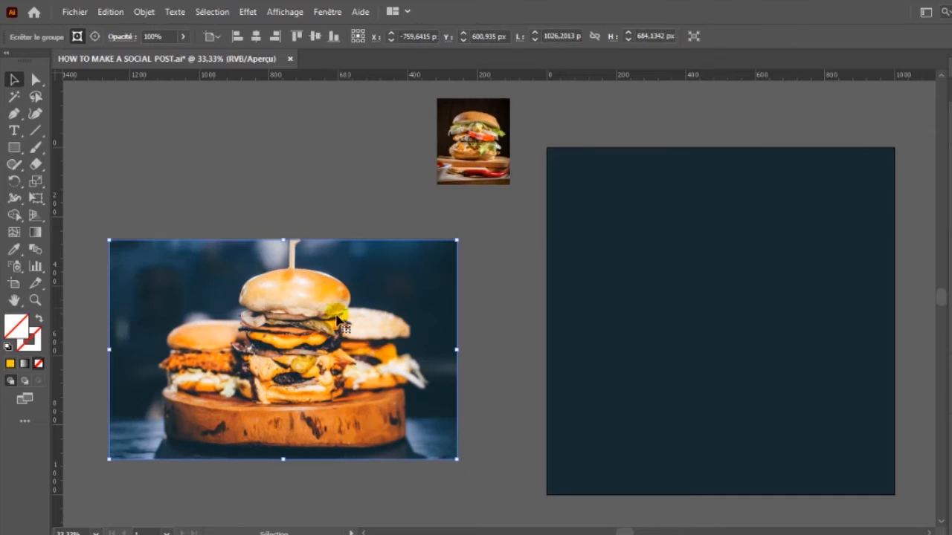
drag(309, 325, 756, 243)
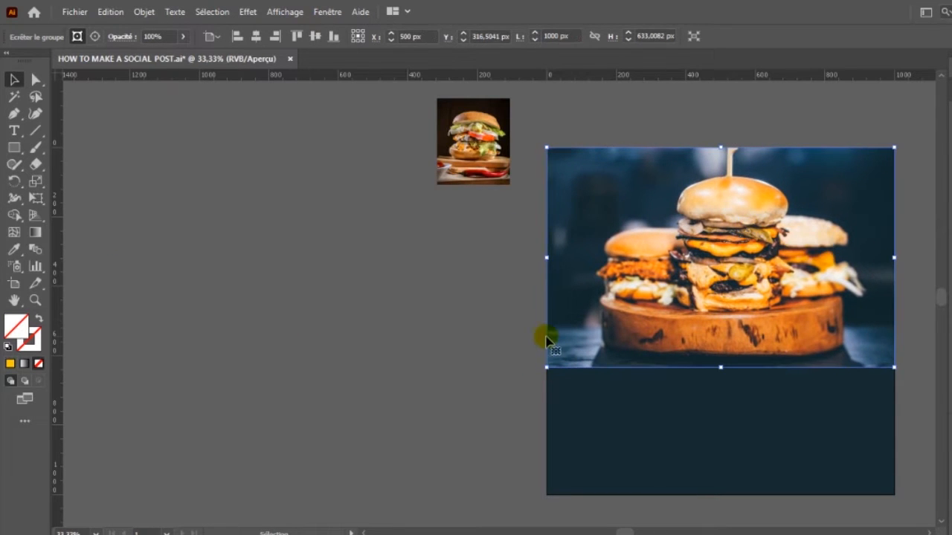
Step: Move the single-burger photo down into the empty area beside the artboard
key(h)
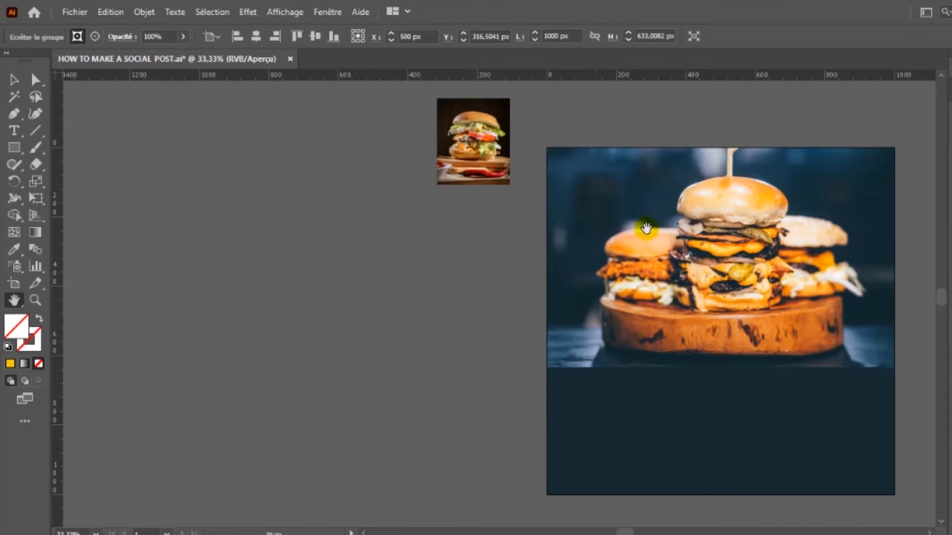
drag(713, 274, 481, 270)
key(v)
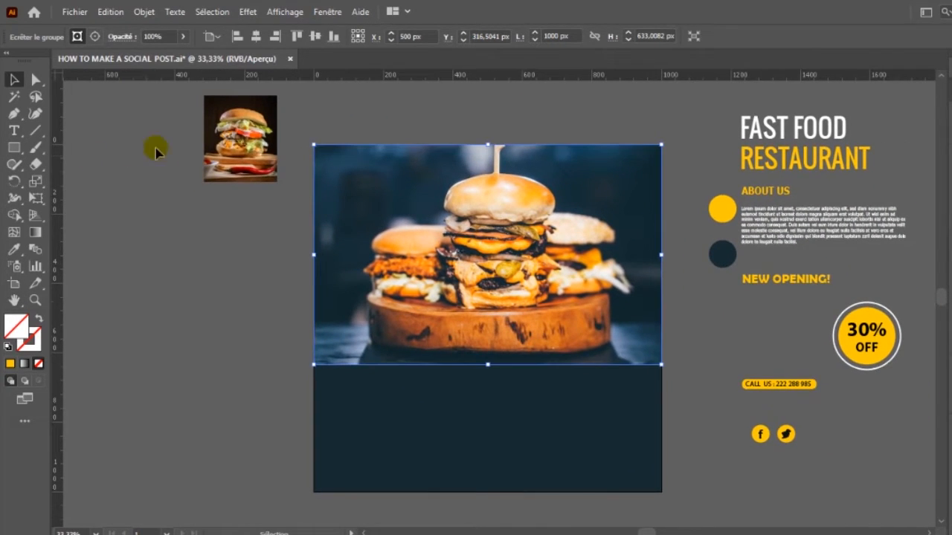
drag(233, 148, 222, 305)
click(846, 162)
right_click(846, 162)
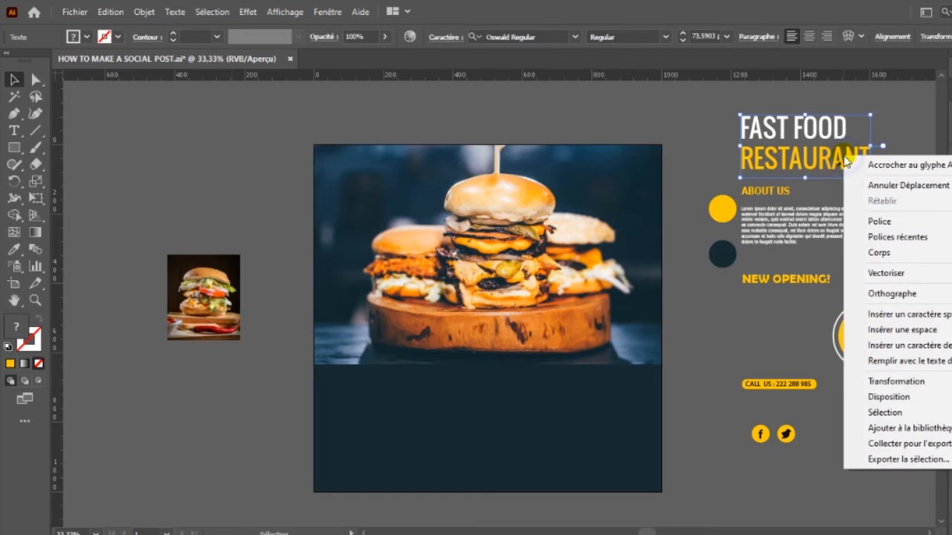
click(761, 325)
click(760, 327)
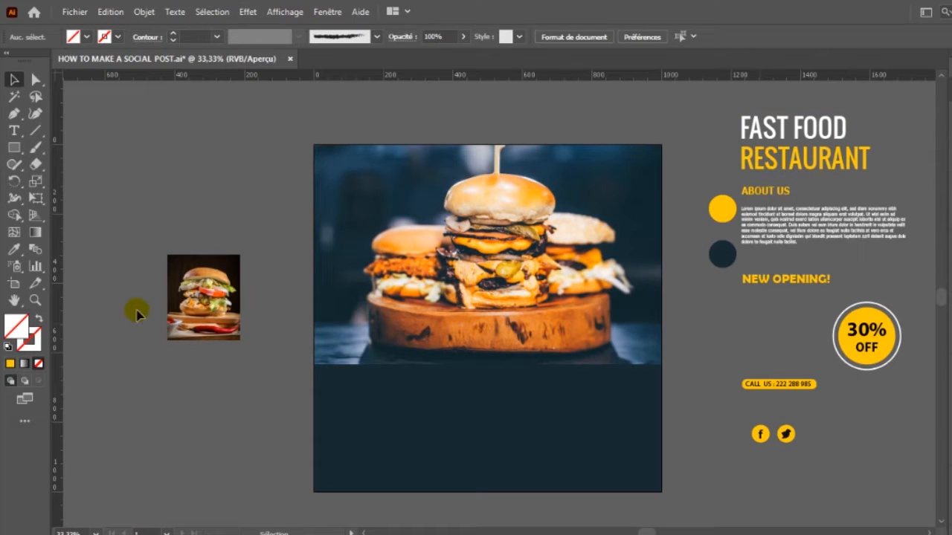
Step: Move the single-burger photo up near the artboard's upper-left corner and activate the Ellipse tool
click(175, 305)
drag(268, 181, 291, 182)
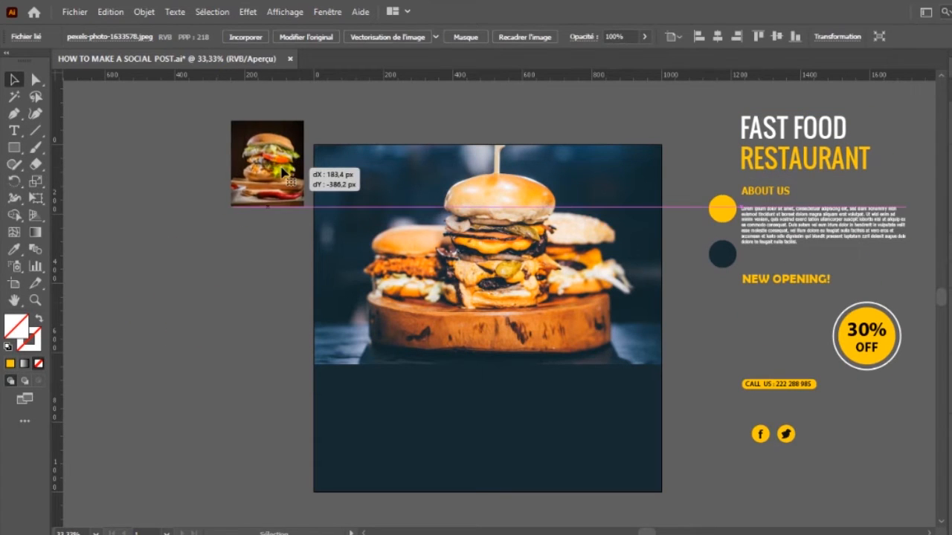
click(15, 151)
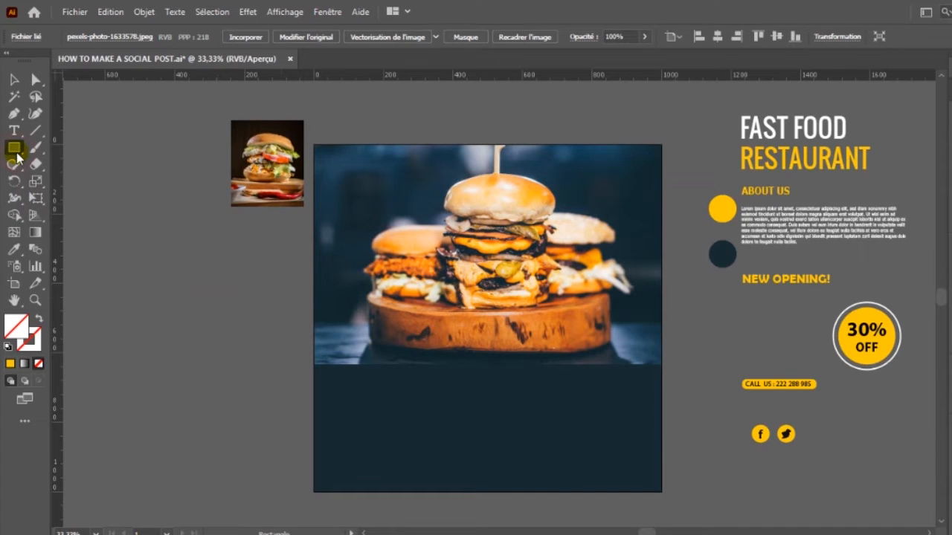
drag(17, 152, 46, 179)
drag(135, 289, 259, 389)
key(Delete)
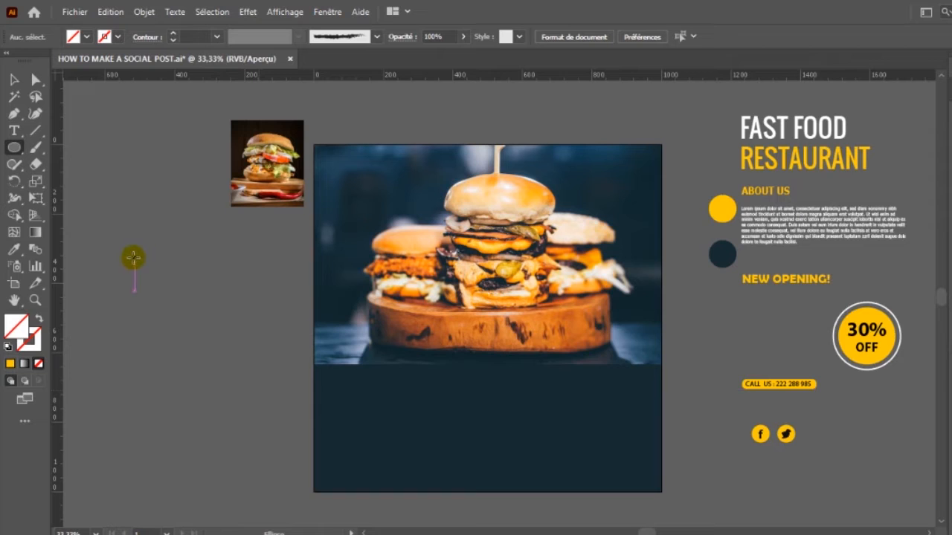
drag(132, 257, 259, 396)
key(Delete)
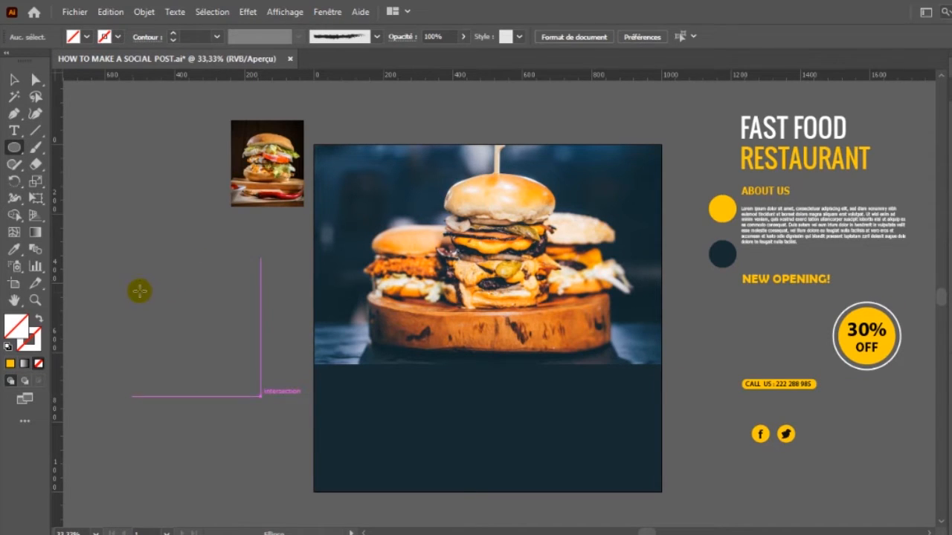
Step: Draw a large circle in the empty area beside the artboard and fill it with the yellow of the sample circle
drag(134, 259, 195, 330)
key(i)
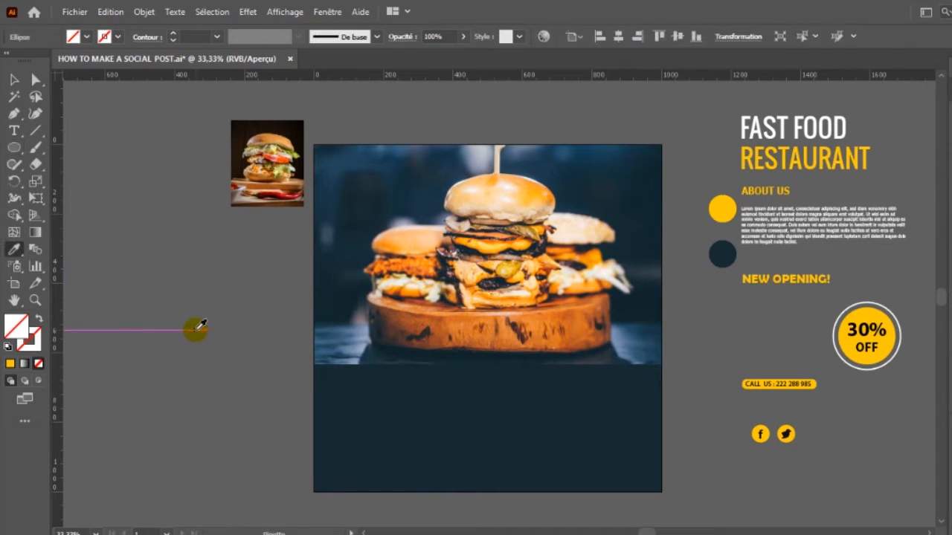
click(721, 211)
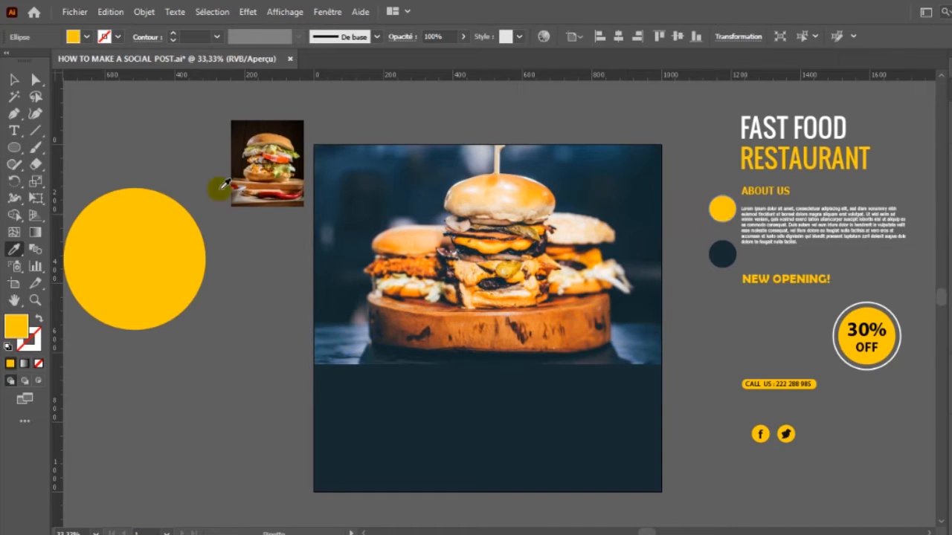
Step: Duplicate the large yellow circle and give the copy no fill and a white stroke
click(14, 79)
drag(171, 300, 295, 469)
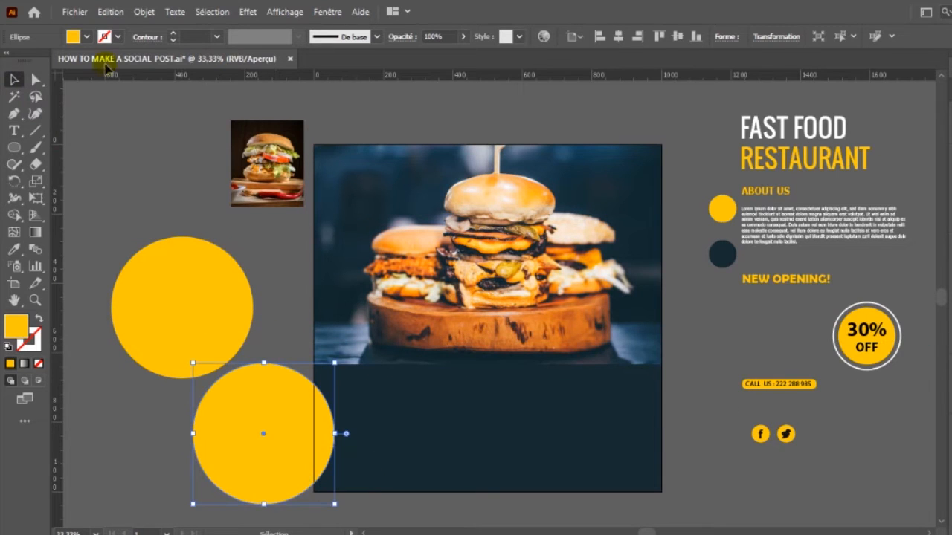
click(86, 37)
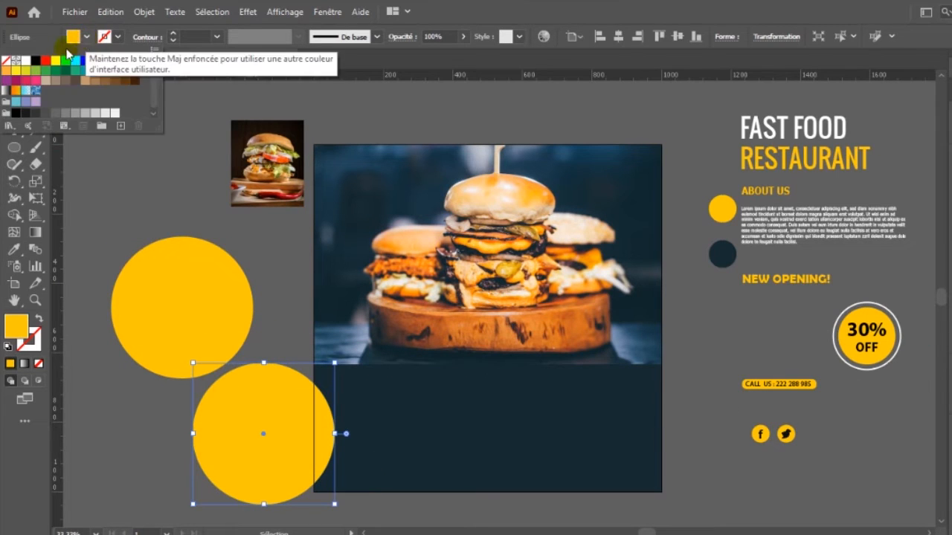
click(6, 60)
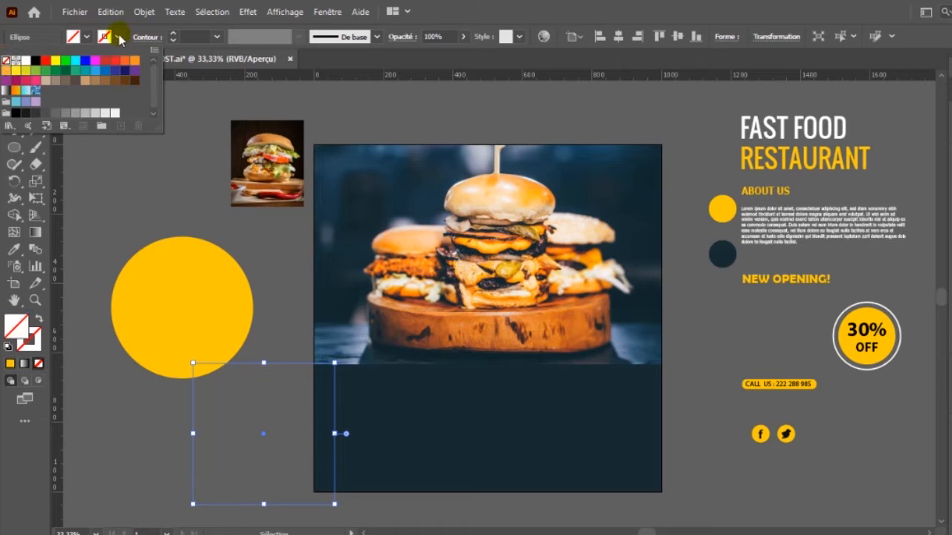
click(119, 37)
click(119, 38)
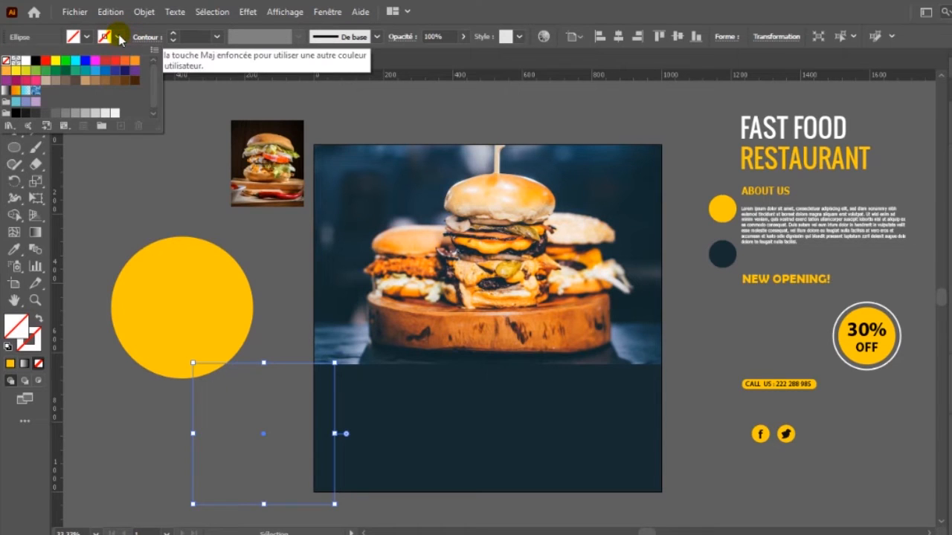
click(26, 61)
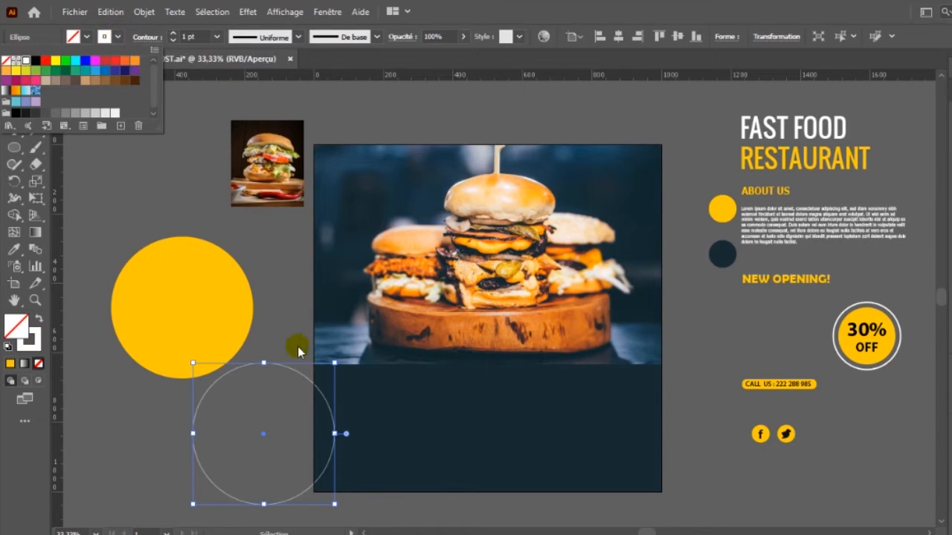
Step: Set the white outline circle's stroke to 8 pt and fit it as a slightly larger ring centred around the yellow circle
click(216, 37)
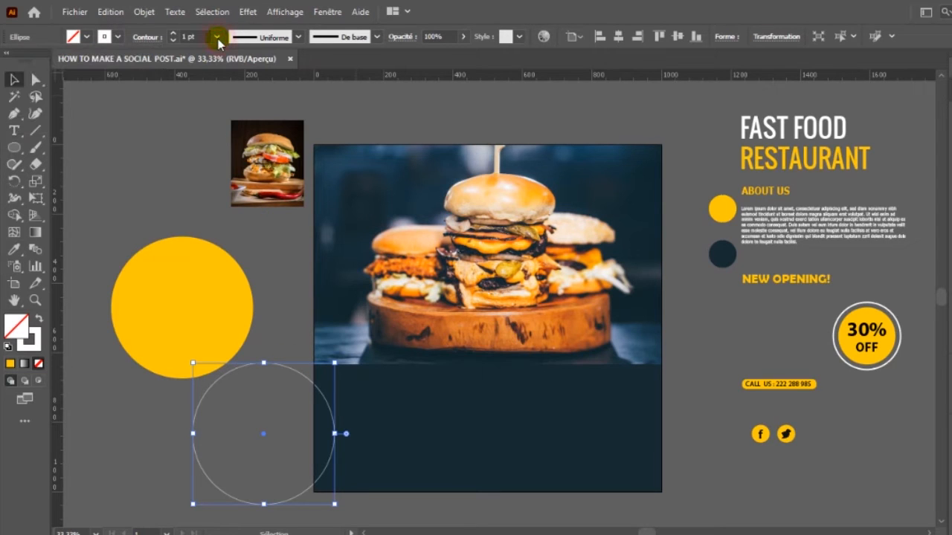
click(218, 38)
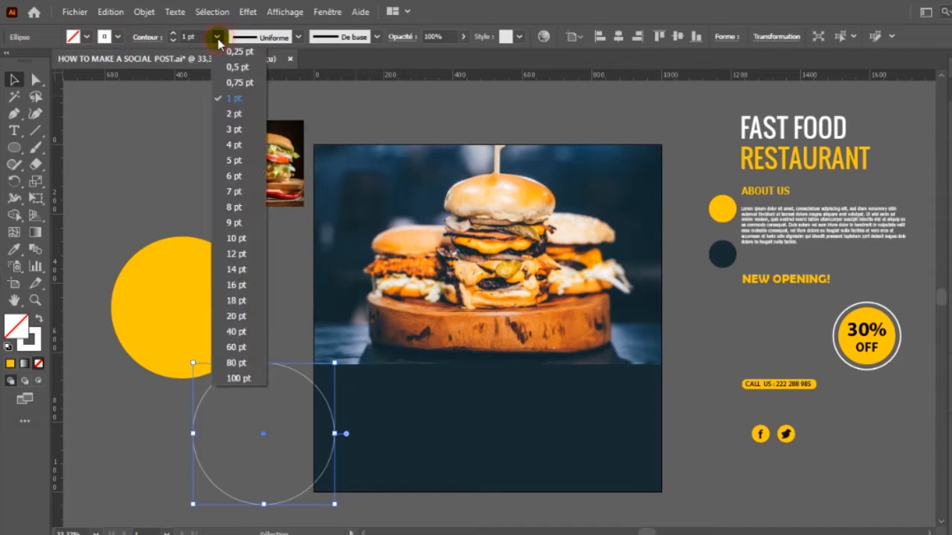
click(237, 207)
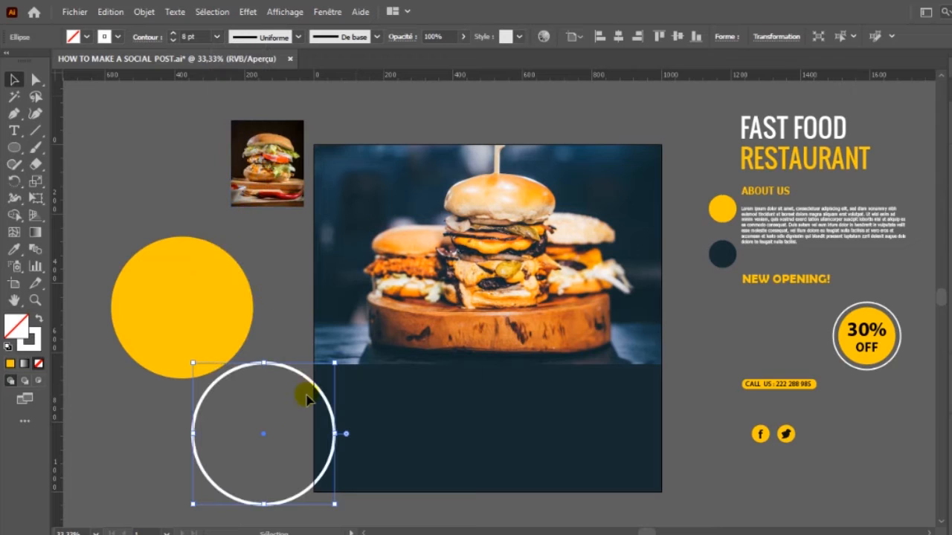
drag(247, 340, 261, 222)
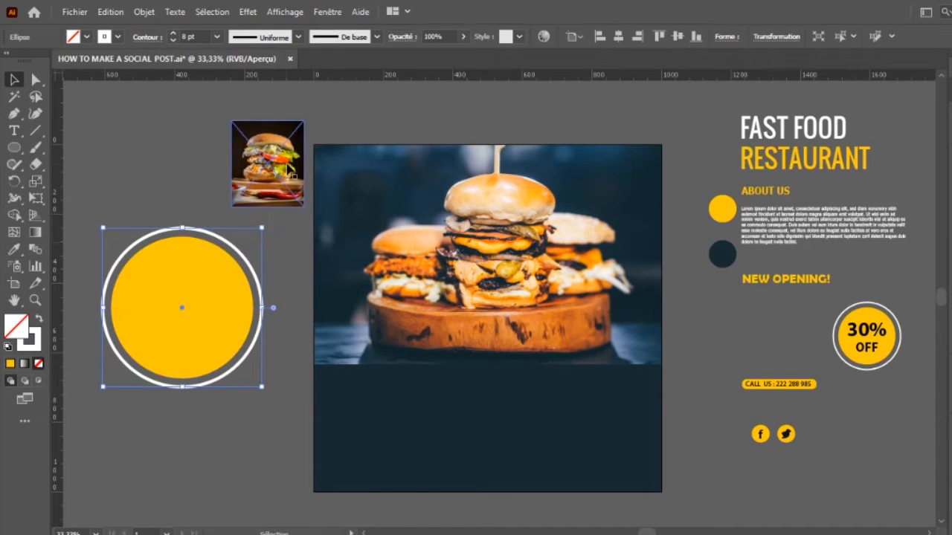
Step: Copy the large yellow circle onto the artboard's lower-right corner
click(270, 192)
click(187, 331)
drag(204, 319, 684, 456)
Step: Move the original yellow circle out of the white ring to below it and centre the single-burger photo on that circle
click(211, 278)
drag(222, 276, 266, 437)
drag(283, 132, 238, 449)
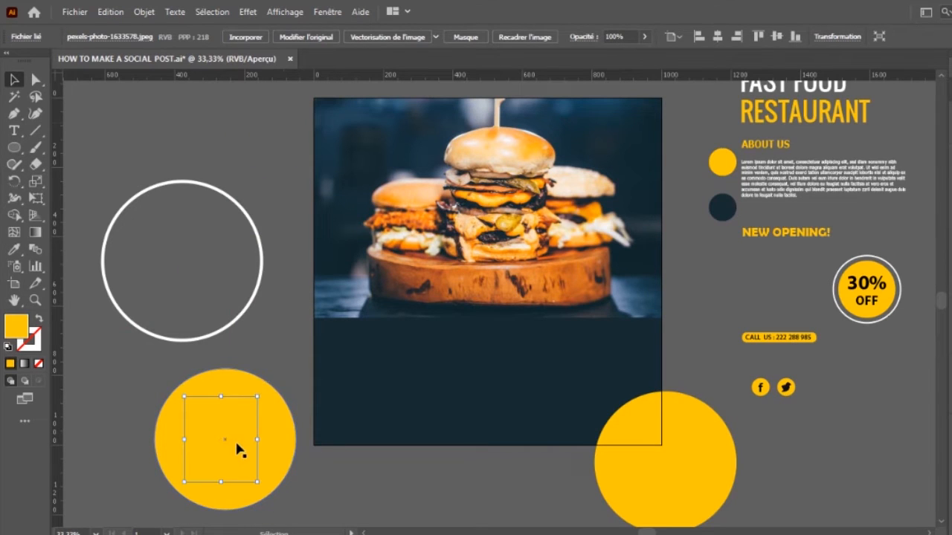
Step: Enlarge the single-burger photo from its centre until it surrounds the yellow circle, and nudge the circle left to lie within the photo
drag(257, 399, 295, 353)
shift+click(247, 432)
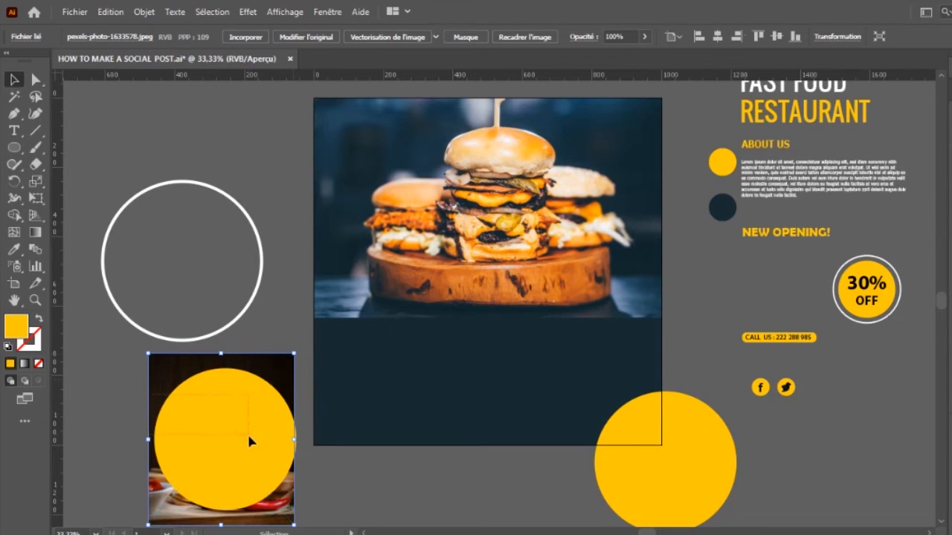
click(323, 477)
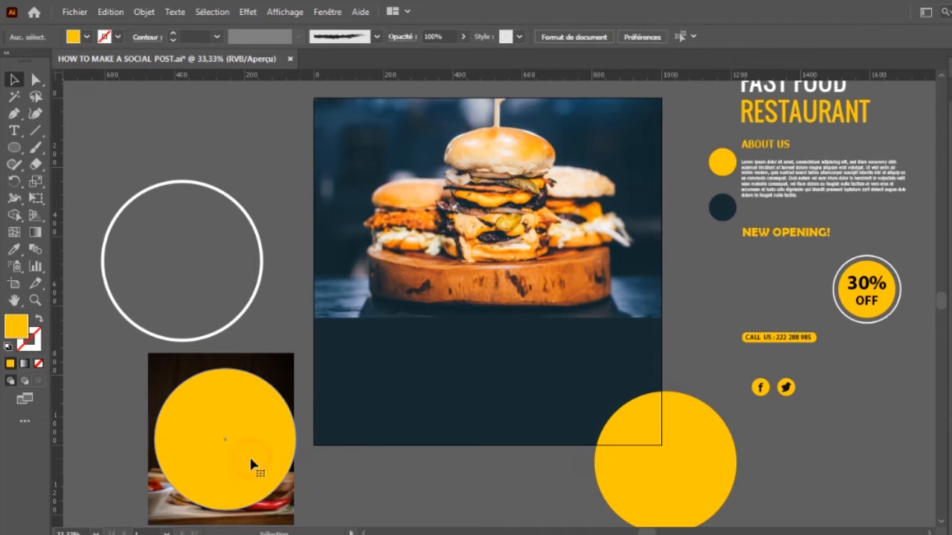
click(251, 464)
key(Left)
key(Left)
key(Left)
key(Left)
key(Left)
key(Left)
key(Left)
key(Left)
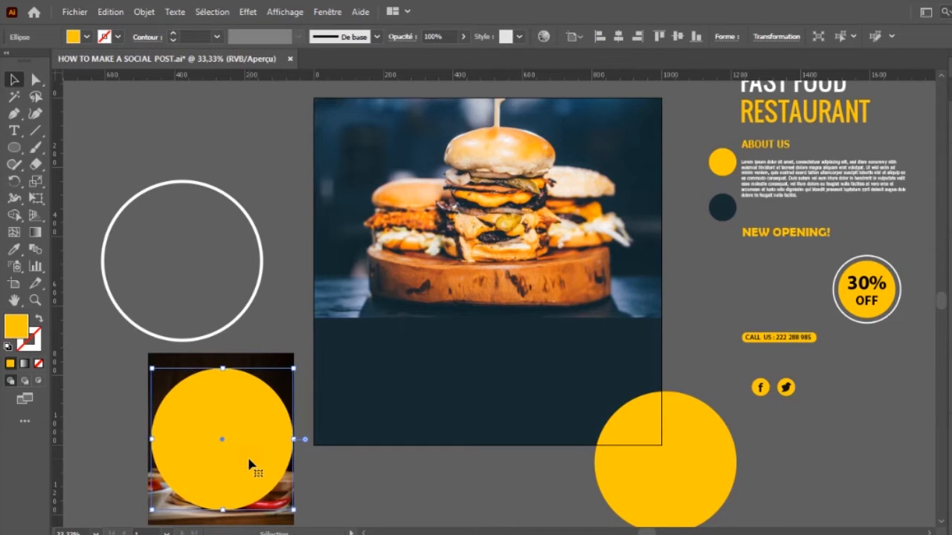
Step: Create a clipping mask from the yellow circle and burger photo, and centre the masked photo inside the white ring
drag(264, 478, 264, 479)
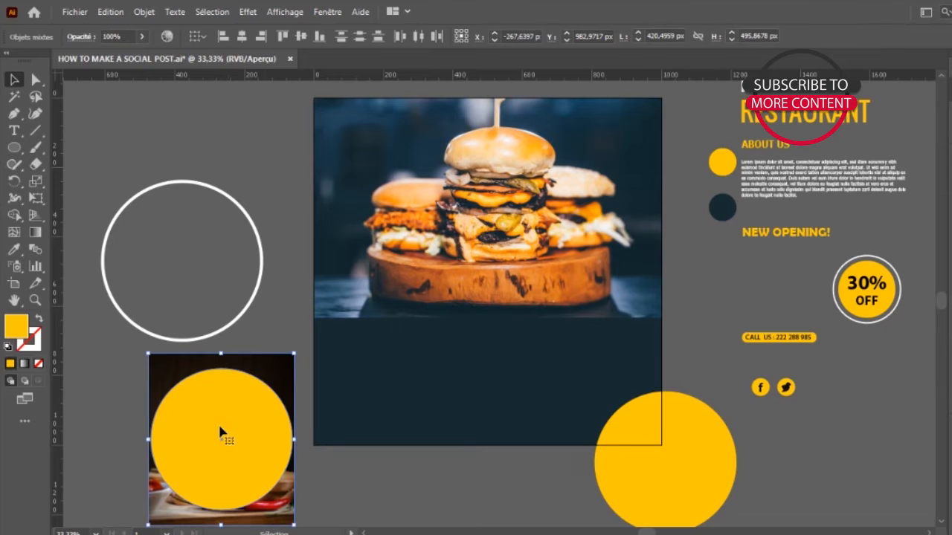
right_click(219, 425)
click(288, 318)
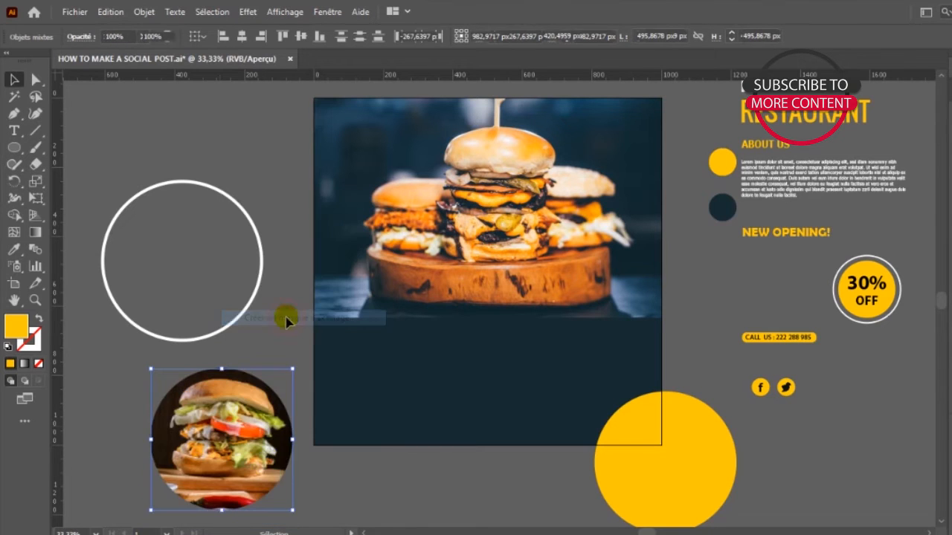
drag(243, 411, 222, 295)
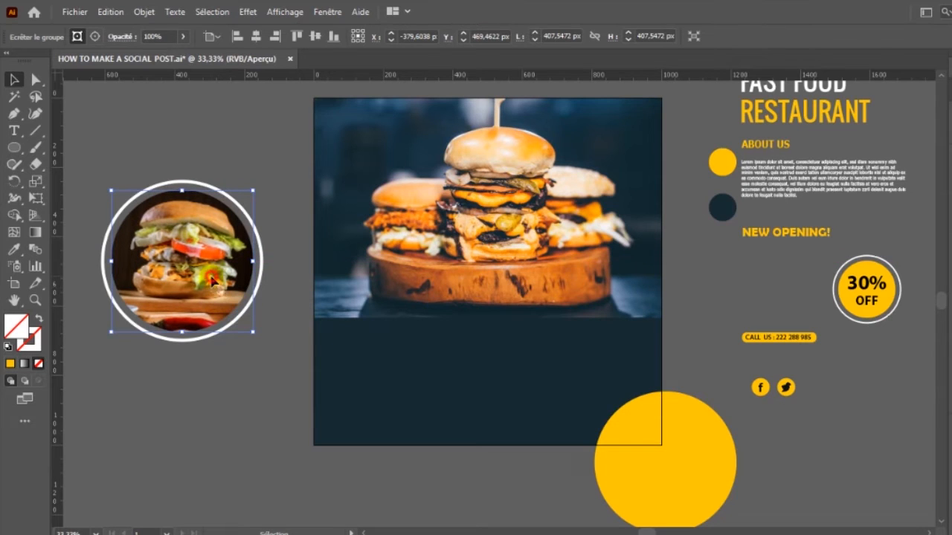
Step: Isolate the clipping group, enlarge the burger photo inside its circular mask and reposition it so the burger fills the circle
double_click(220, 290)
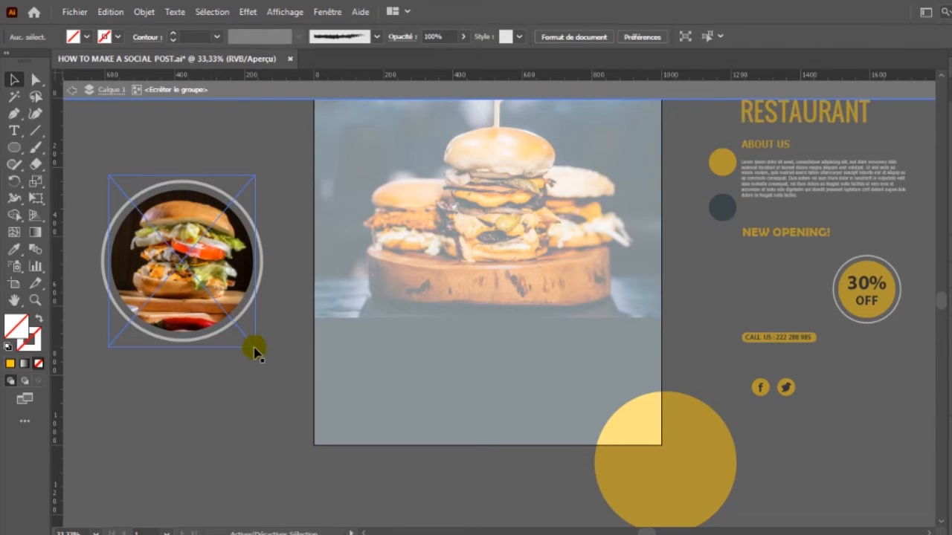
click(253, 354)
click(216, 299)
drag(256, 335, 270, 366)
drag(207, 275, 210, 295)
double_click(283, 450)
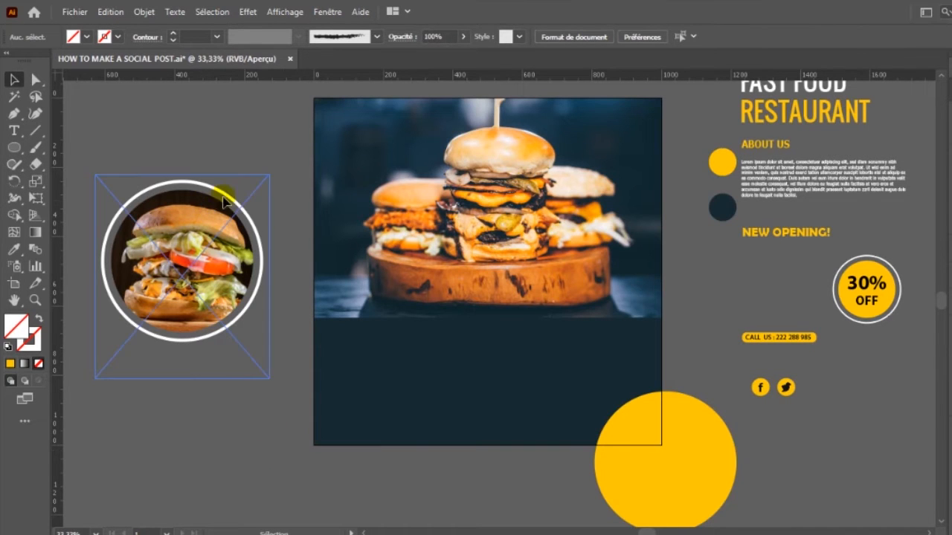
click(237, 205)
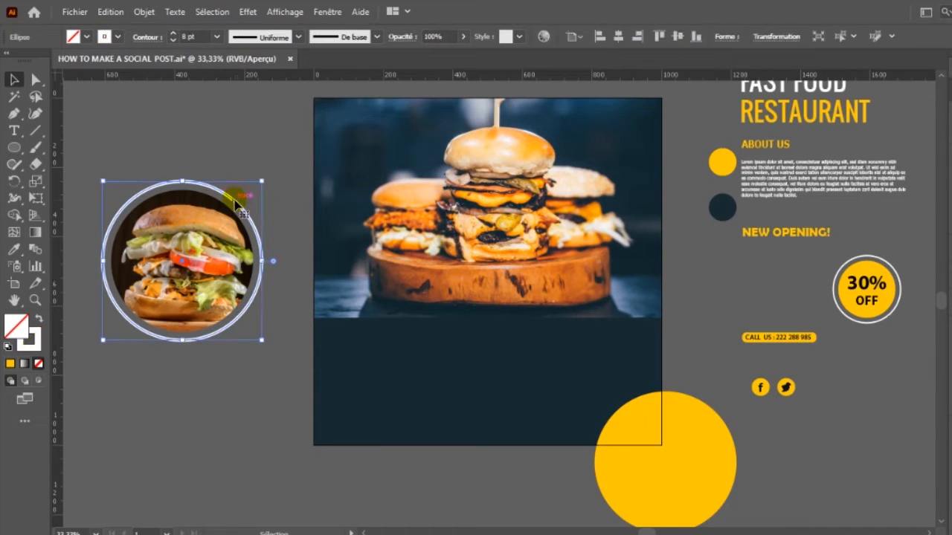
click(206, 408)
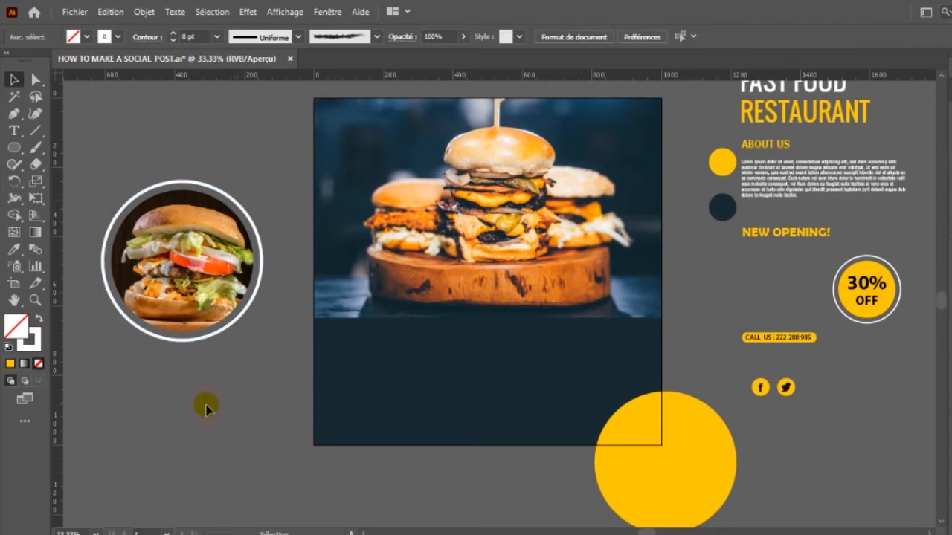
key(i)
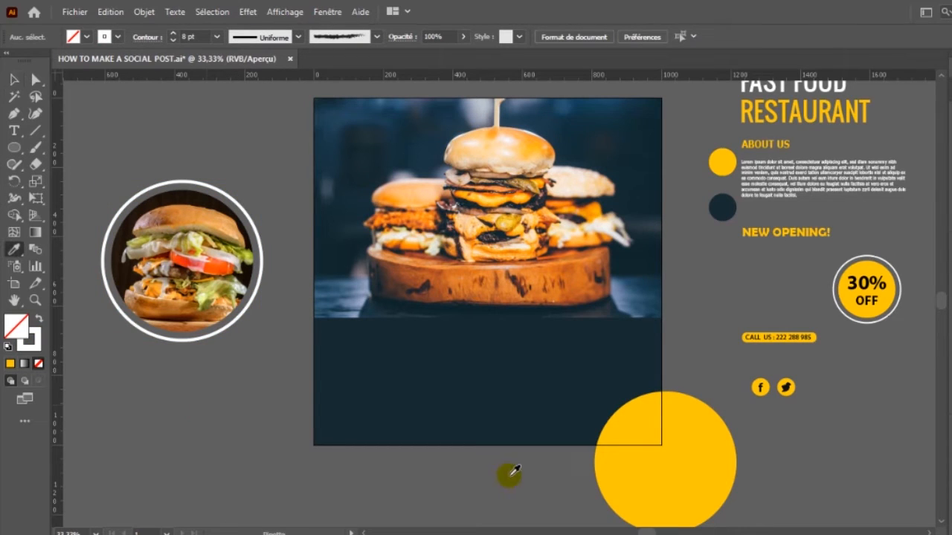
click(662, 477)
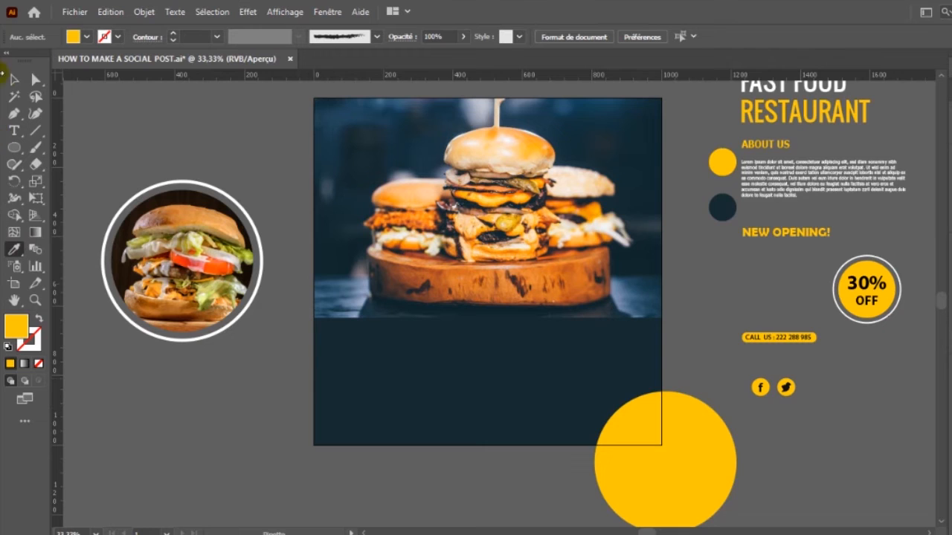
click(256, 294)
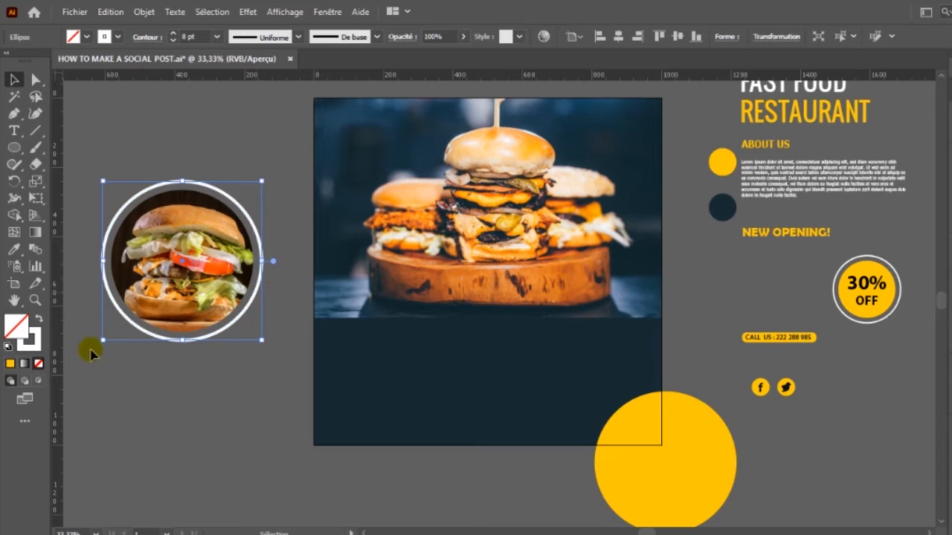
double_click(39, 337)
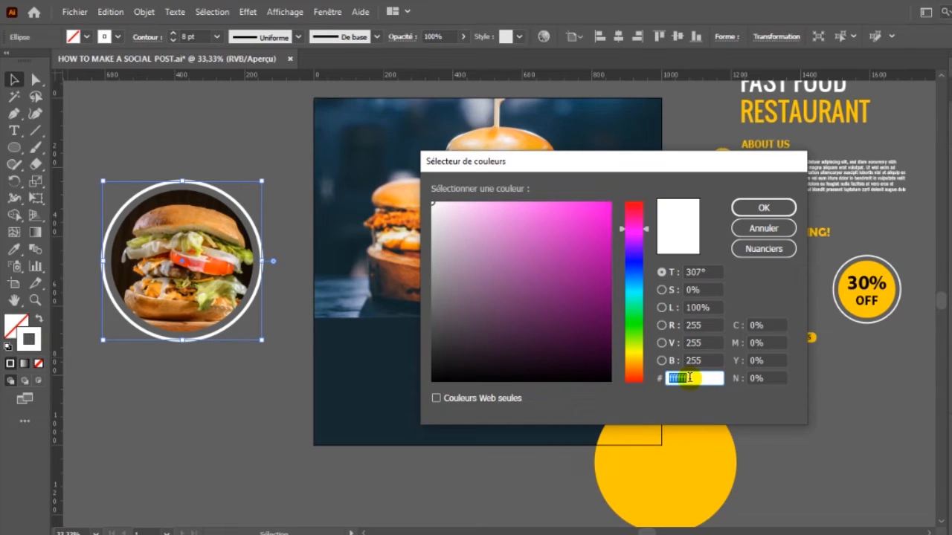
click(784, 231)
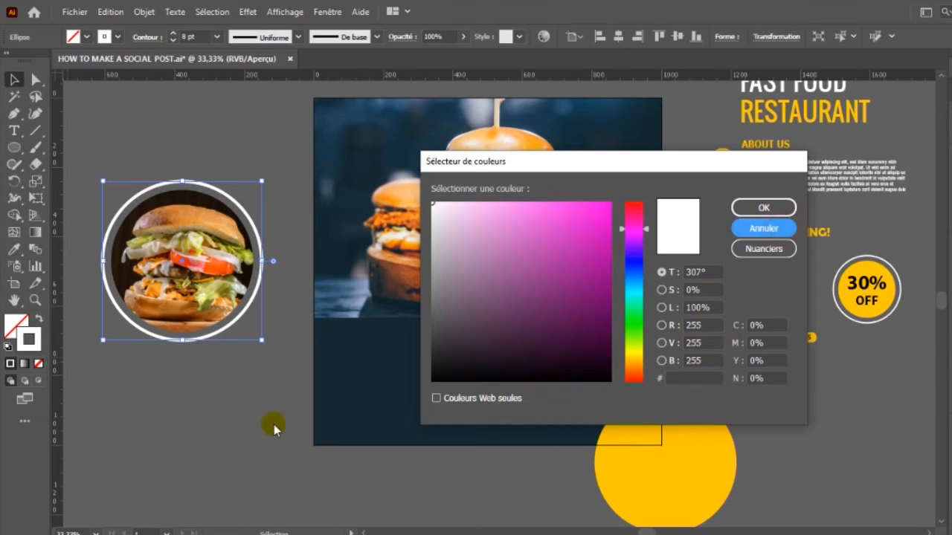
click(746, 231)
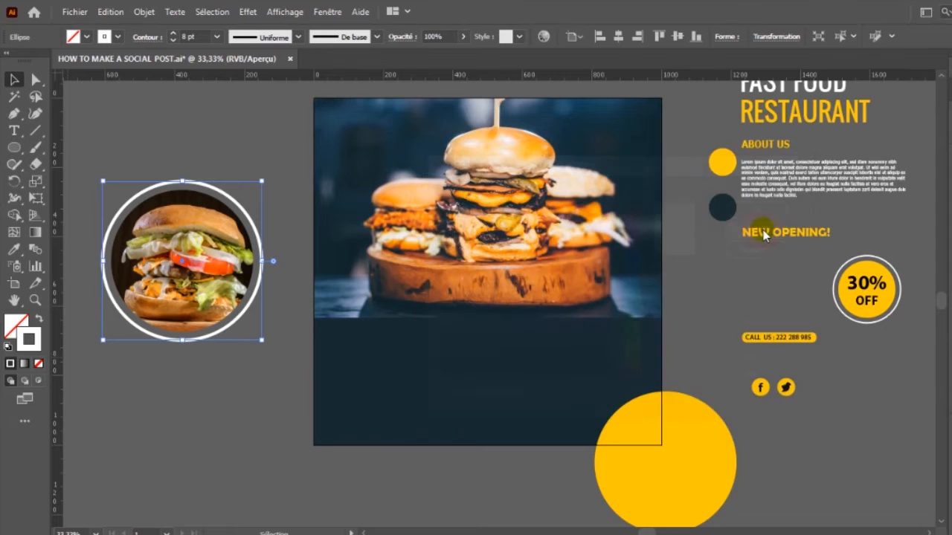
click(207, 465)
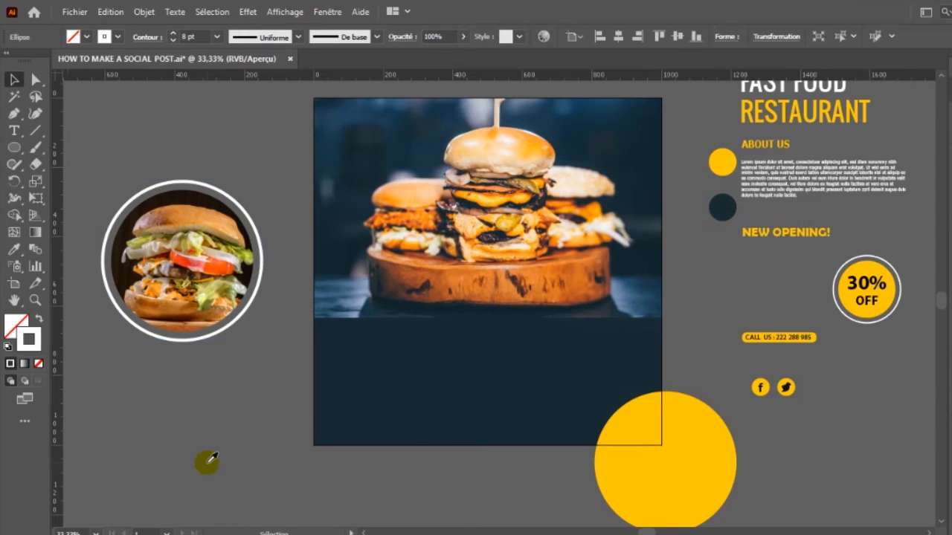
Step: Sample the large circle's yellow with the Eyedropper and copy its hex code fec702
key(i)
click(641, 486)
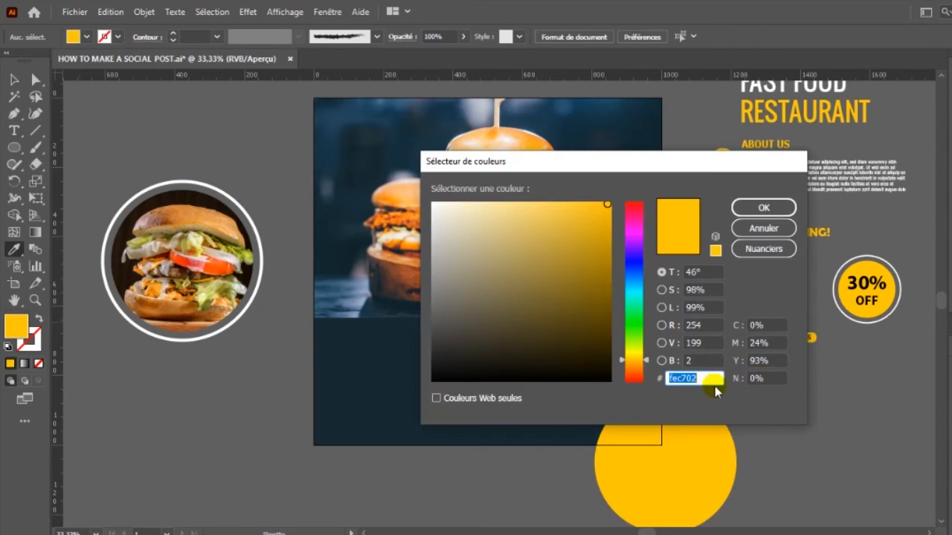
double_click(706, 378)
click(781, 209)
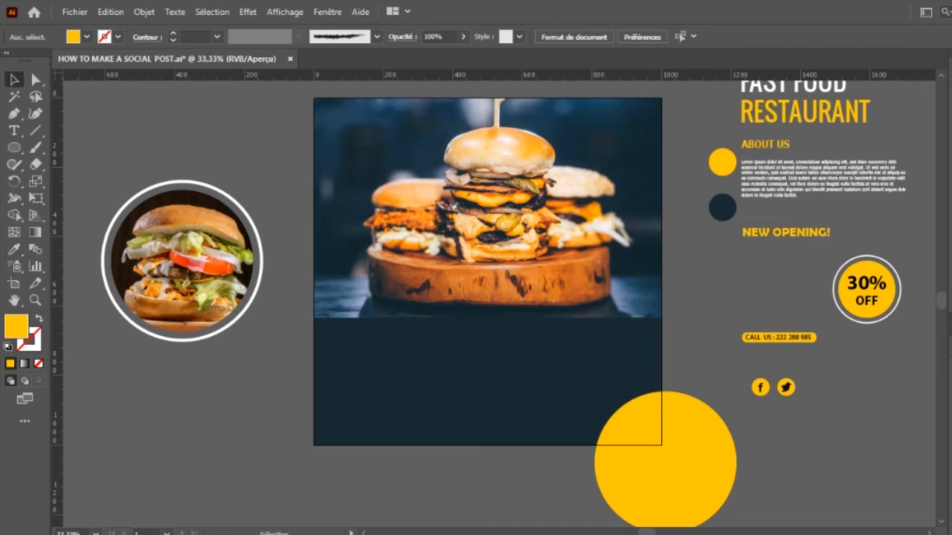
Step: Set the stroke colour of the ring around the masked burger to fec702
click(191, 183)
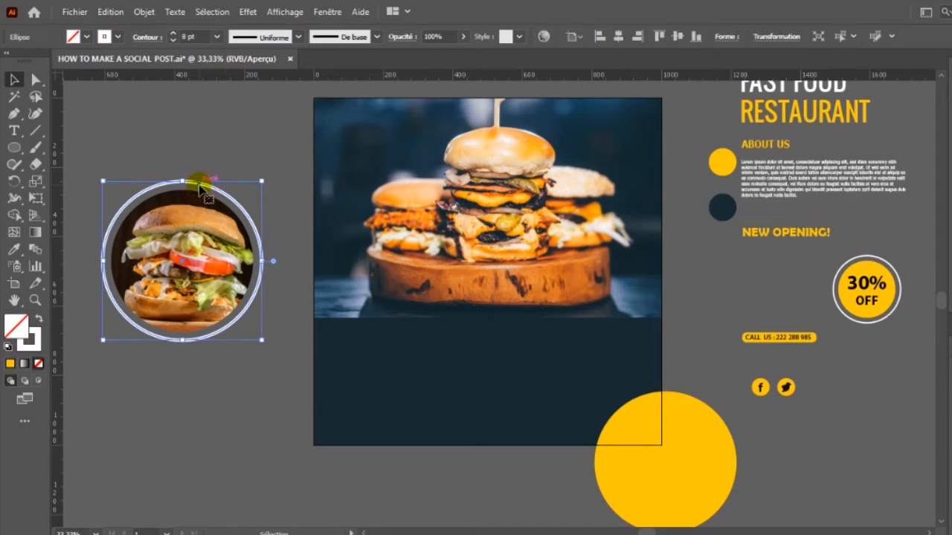
double_click(42, 341)
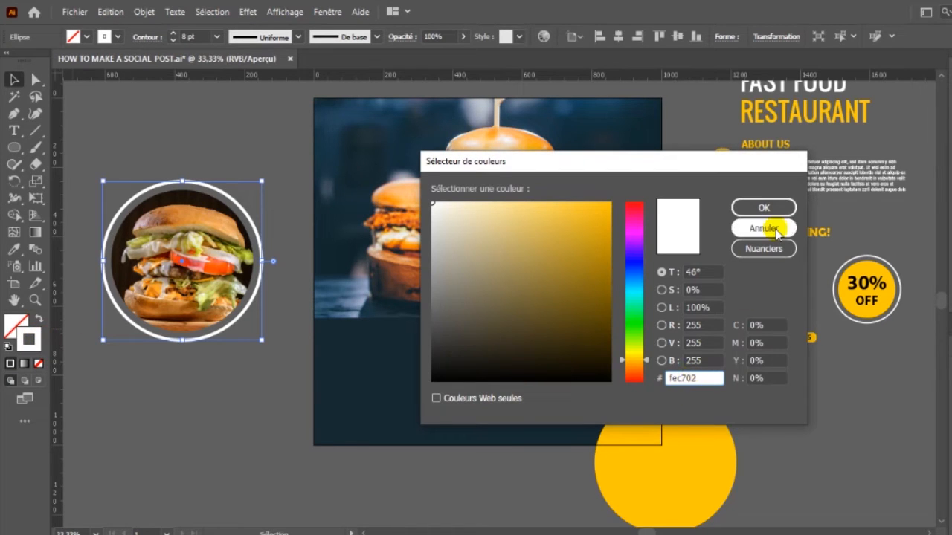
key(Tab)
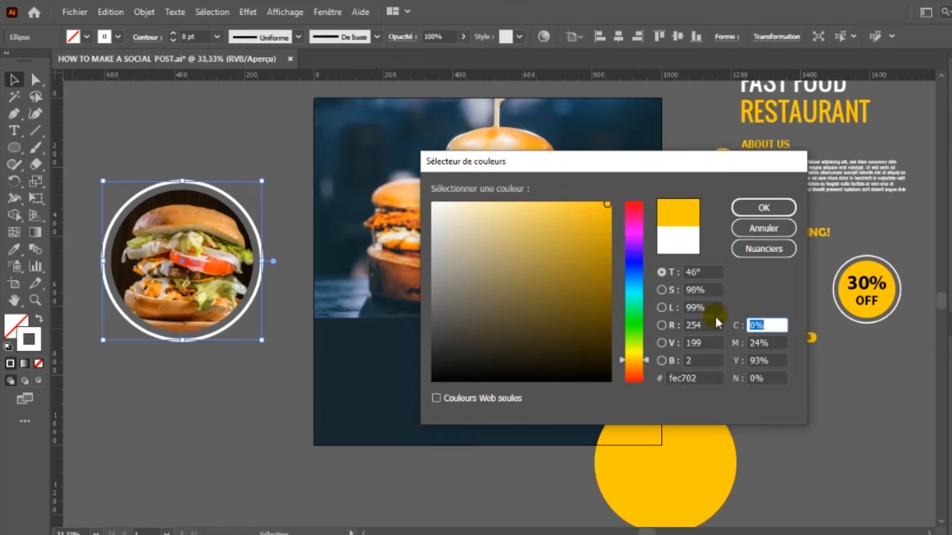
click(757, 209)
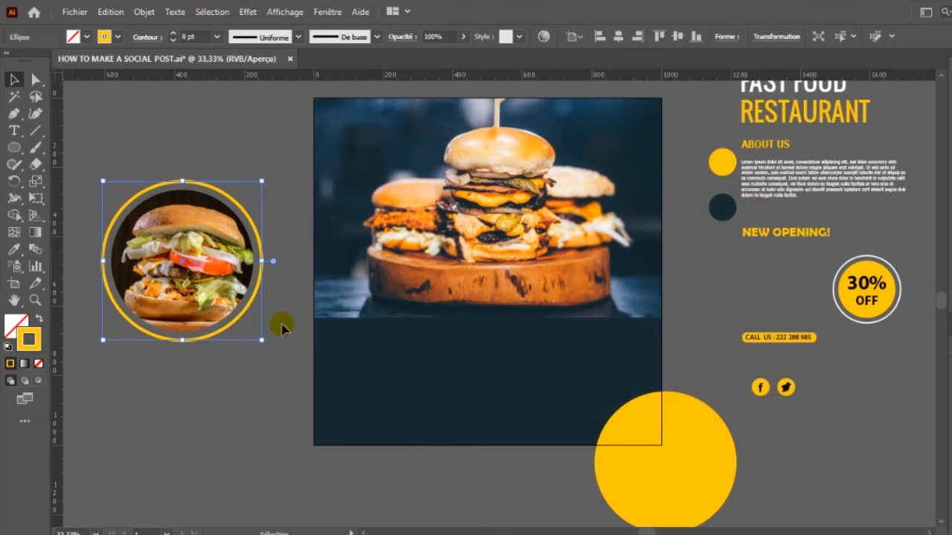
click(270, 422)
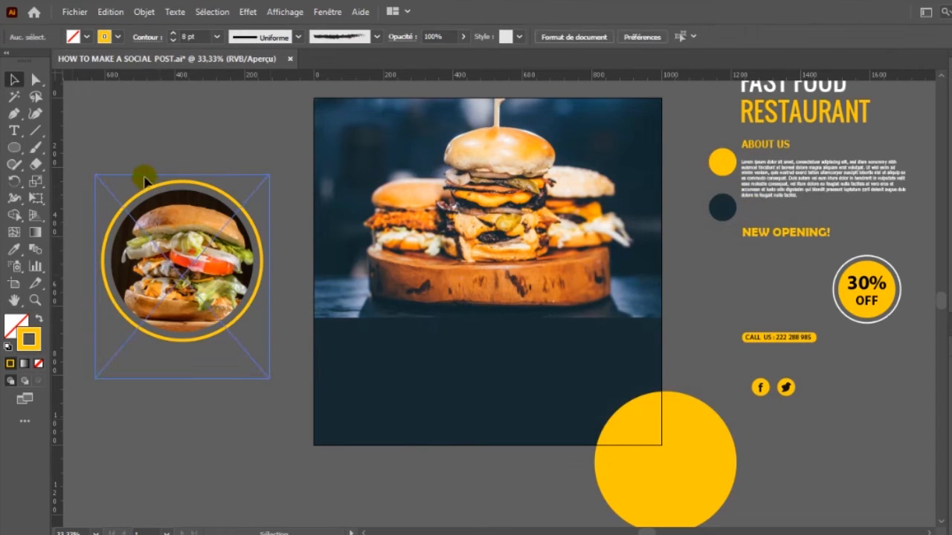
Step: Group the ring with the masked burger, scale the group to about 317 px and place it over the main photo's lower-left edge
click(217, 328)
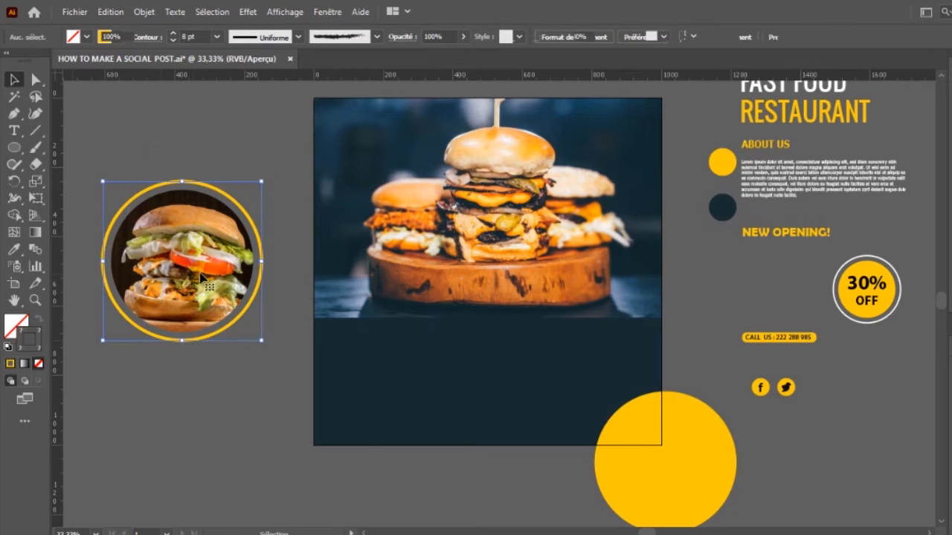
right_click(200, 272)
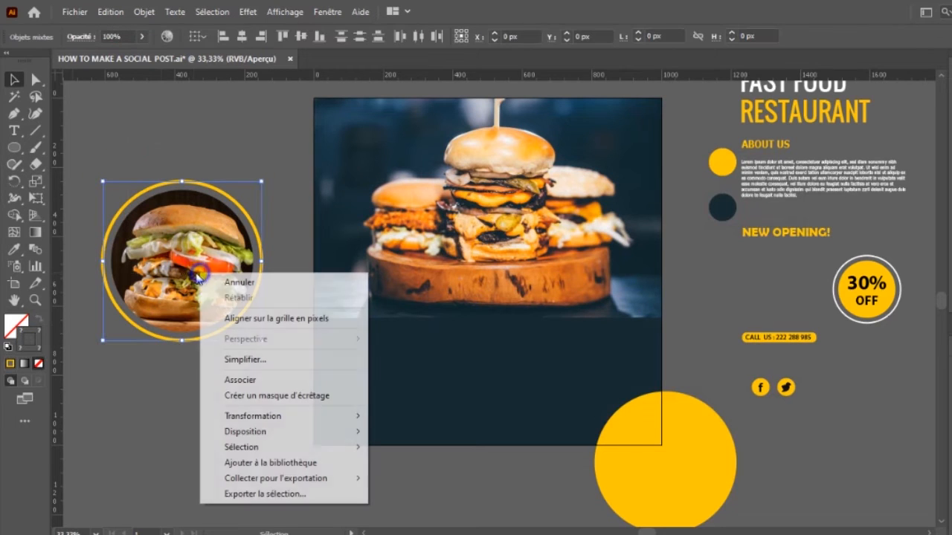
click(257, 386)
drag(199, 293, 416, 314)
drag(476, 211, 453, 237)
drag(428, 303, 418, 319)
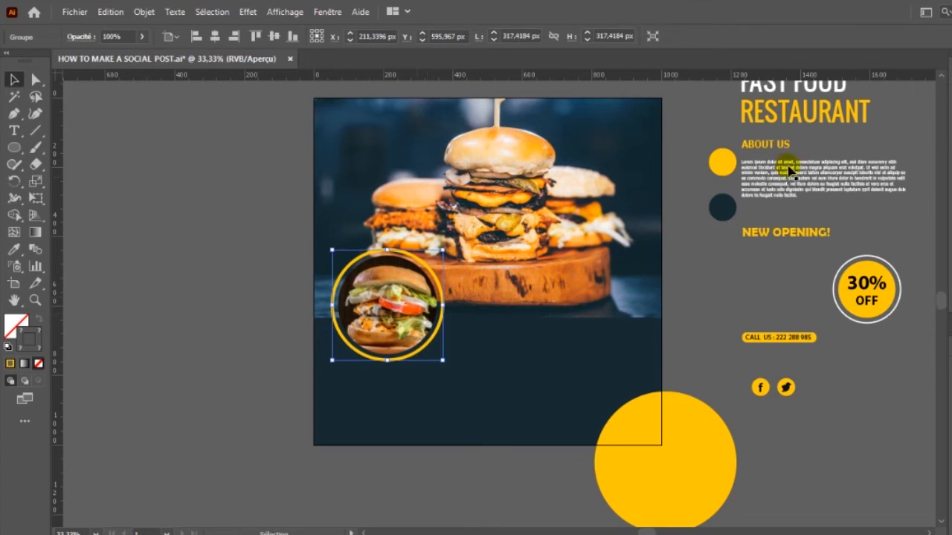
key(space)
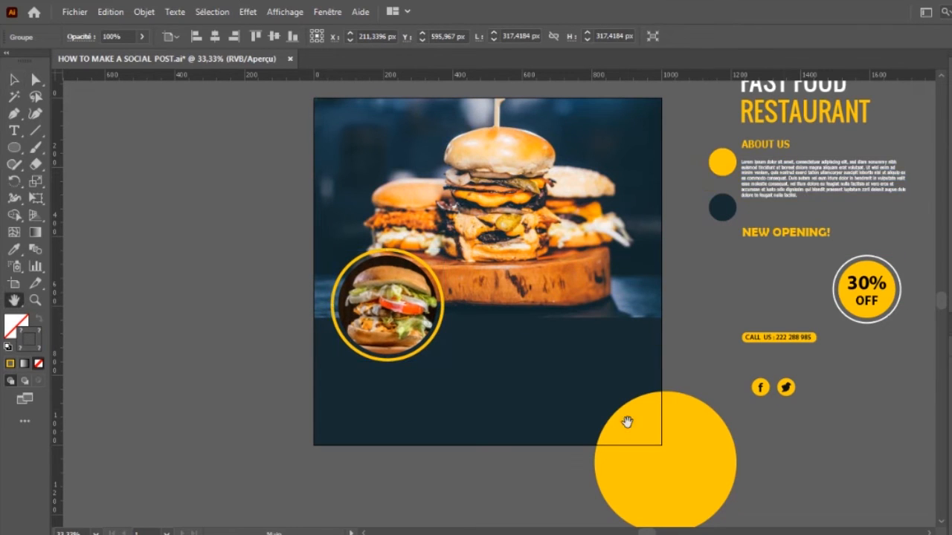
click(13, 80)
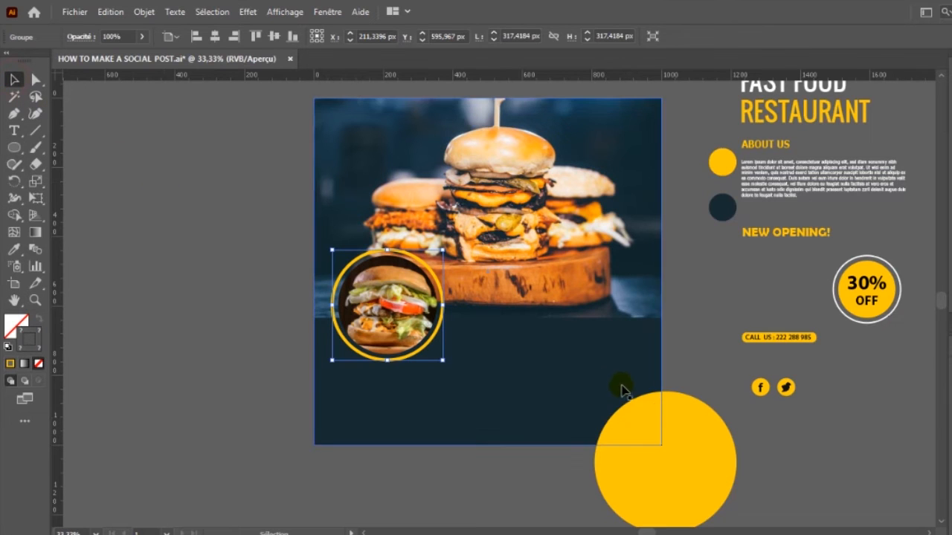
drag(682, 442, 693, 444)
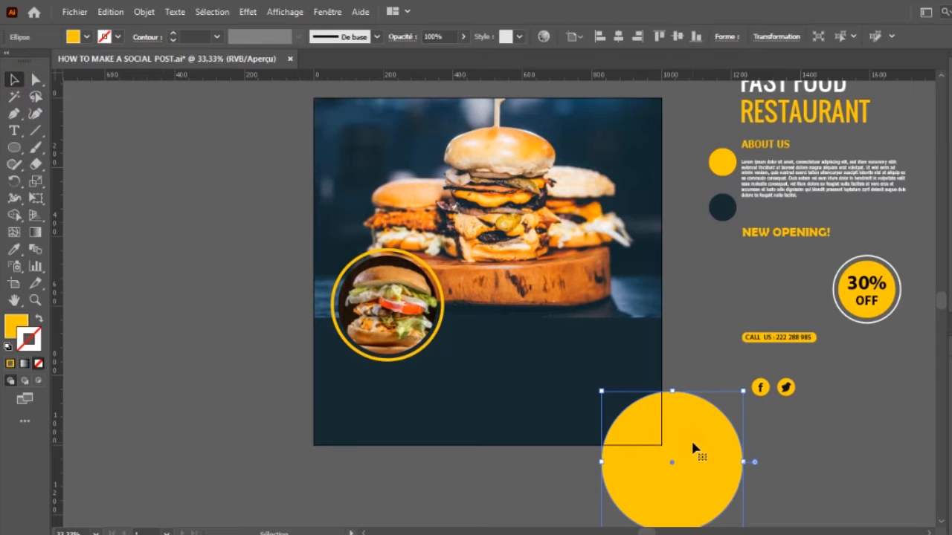
click(524, 269)
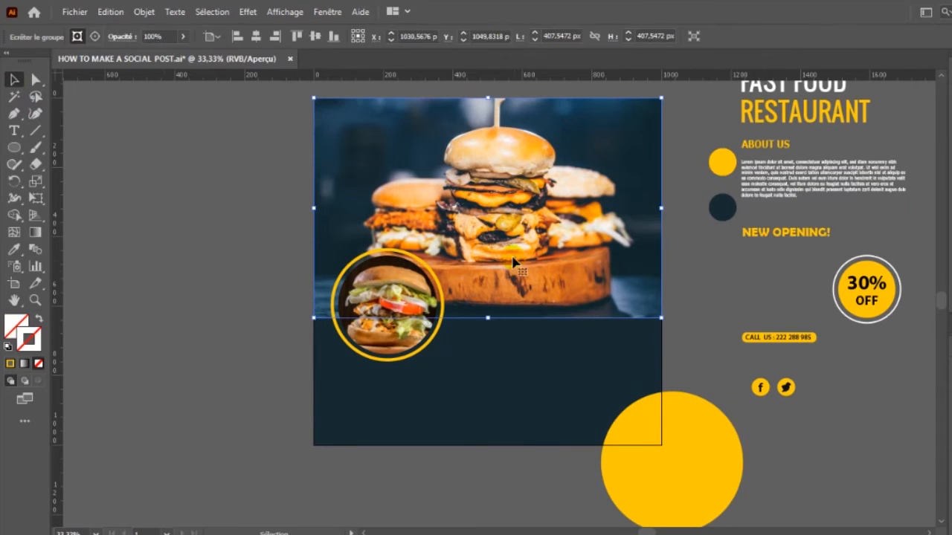
drag(503, 254, 464, 225)
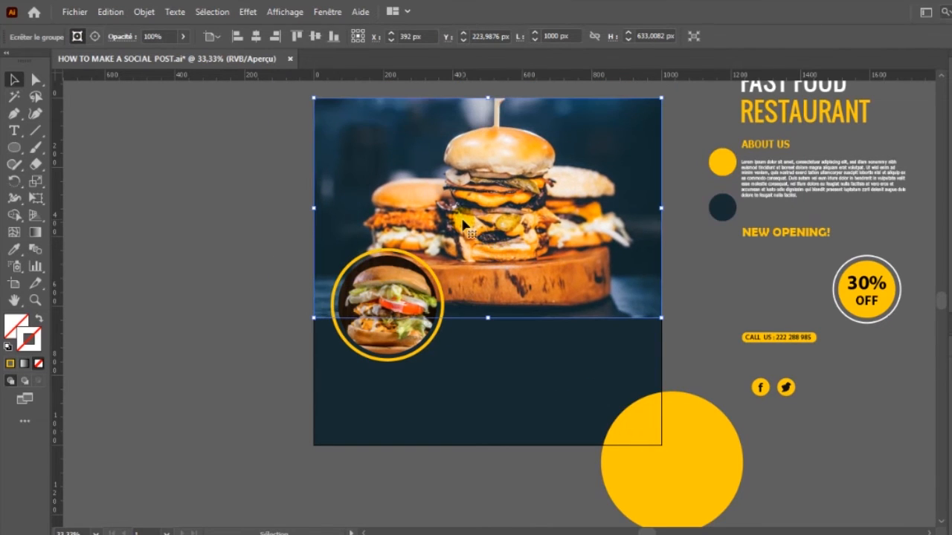
Step: Move the large yellow circle onto the artboard's lower-left corner and bring the ringed burger group to the front
drag(688, 463, 389, 371)
click(393, 318)
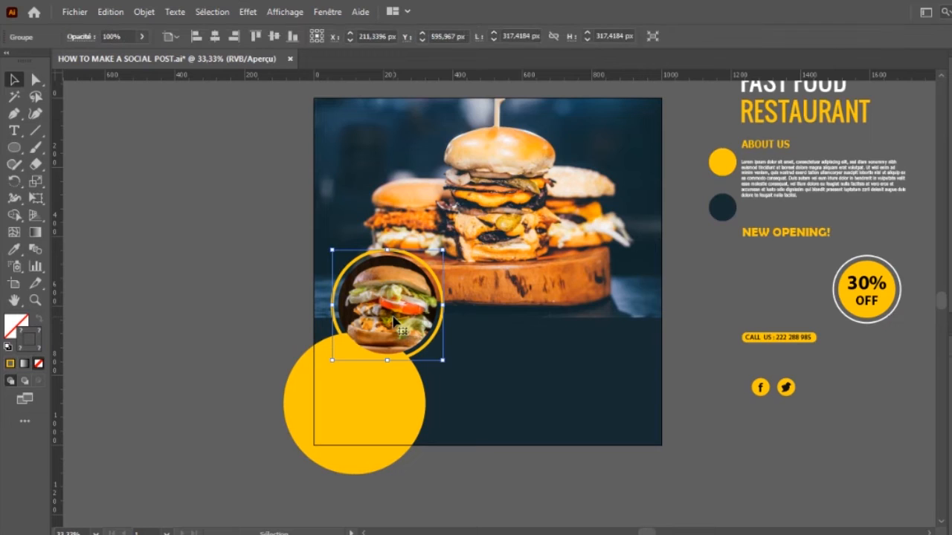
right_click(393, 318)
mouse_move(456, 249)
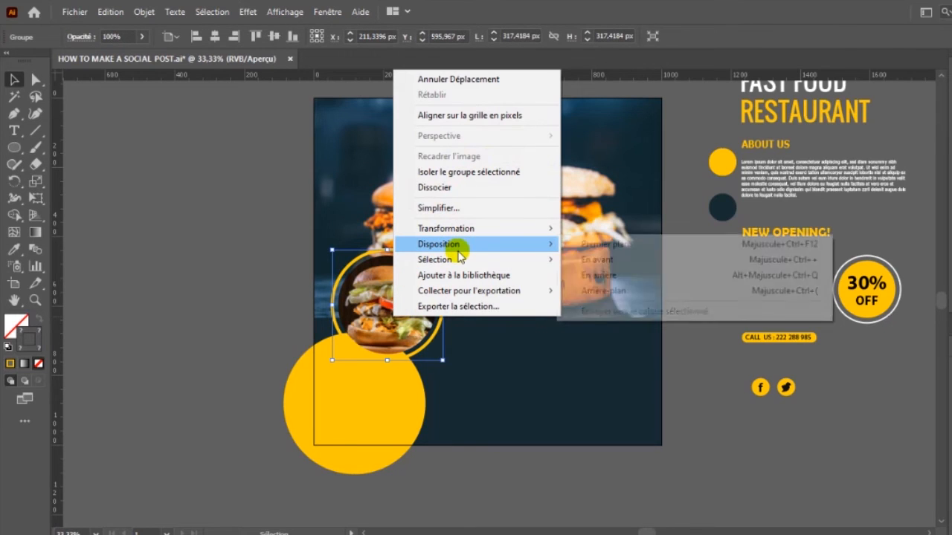
click(592, 244)
click(372, 415)
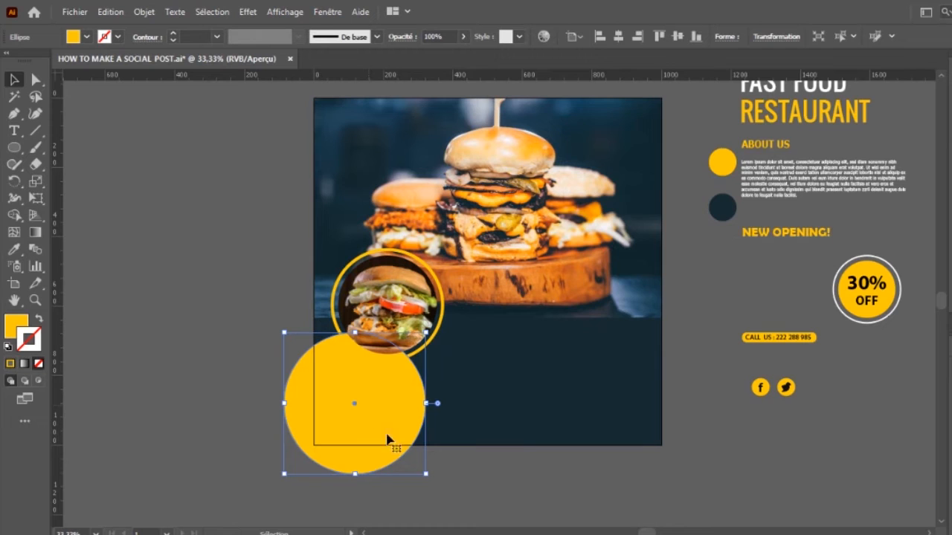
Step: Place a copy of the large yellow circle over the artboard's lower-right corner and shift the original circle slightly left
drag(449, 417, 667, 485)
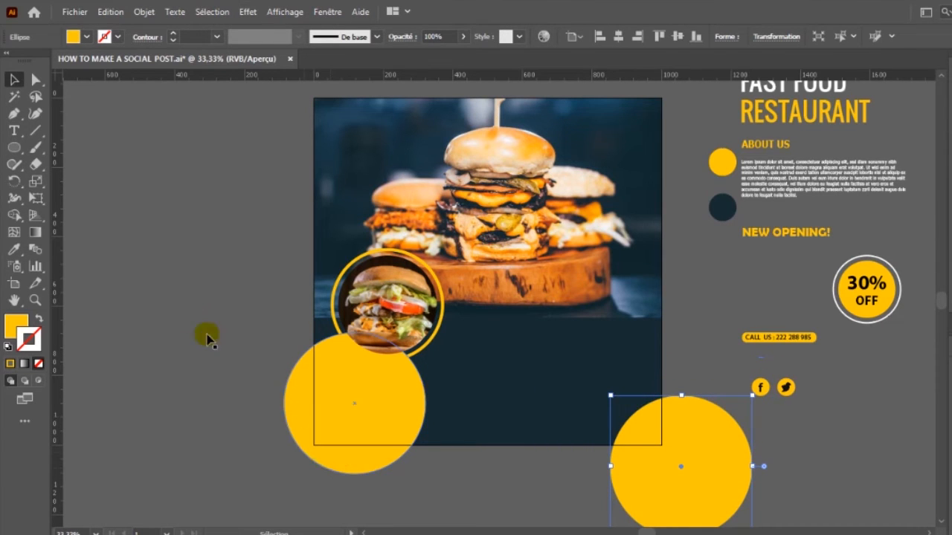
drag(371, 422, 357, 421)
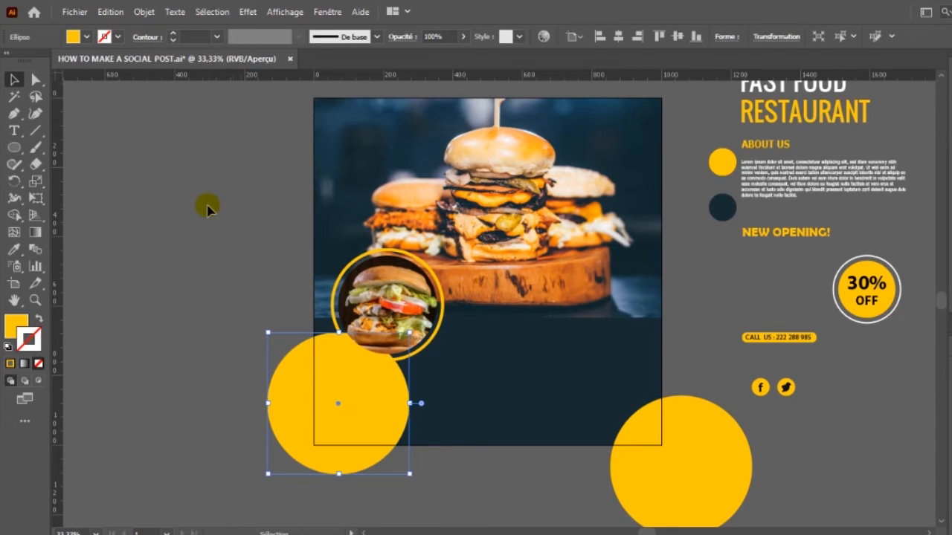
Step: Trim away the parts of both yellow circles that extend beyond the artboard with the Shape Builder tool
click(703, 480)
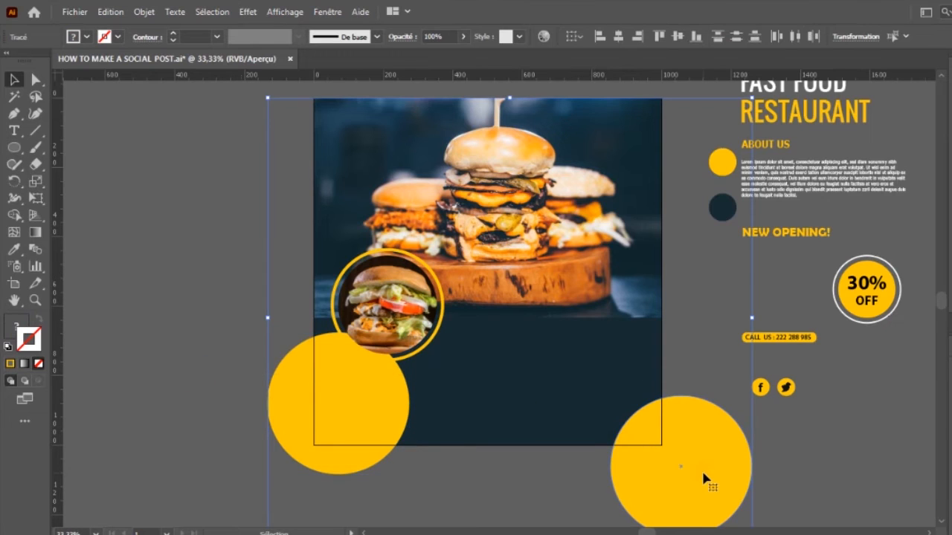
click(15, 216)
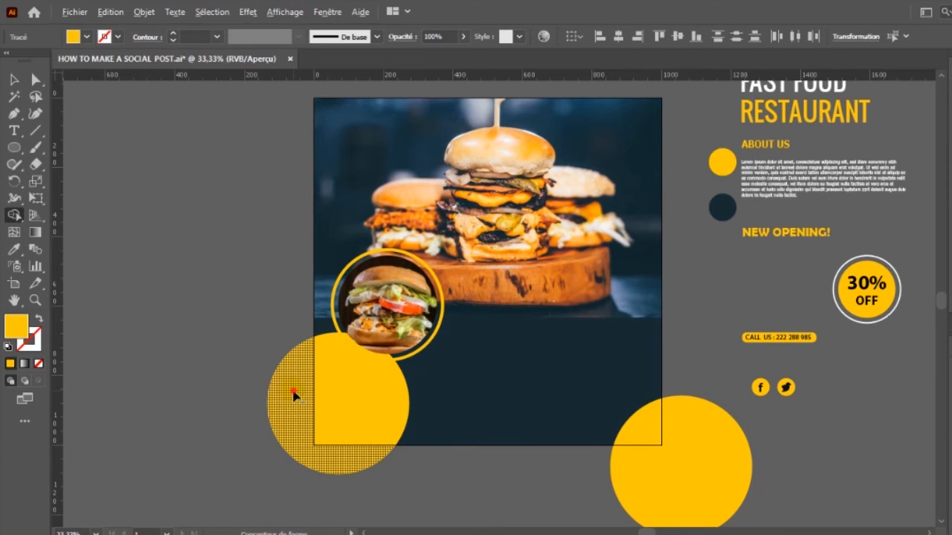
alt+click(294, 395)
alt+click(691, 461)
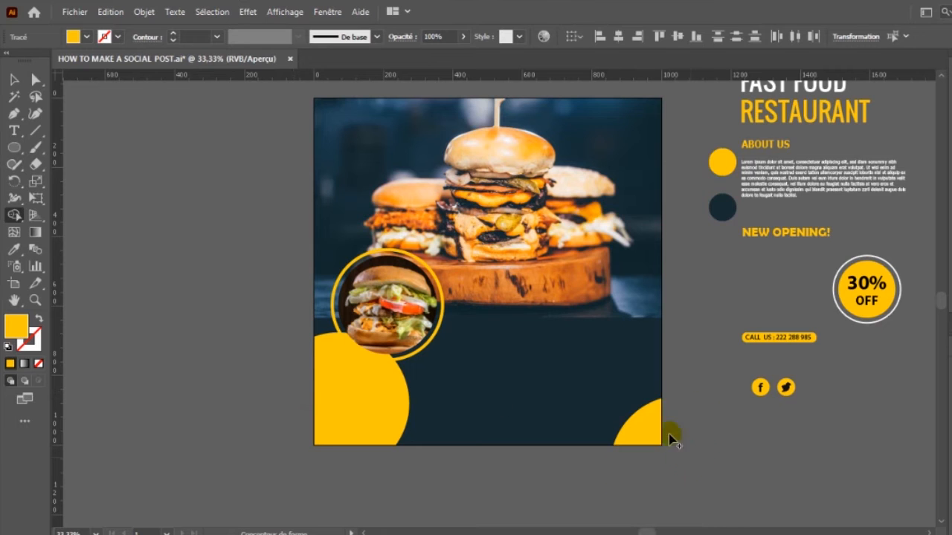
Step: Bring the FAST FOOD RESTAURANT title to the front and place it over the main photo's upper-left area
key(space)
drag(624, 237, 605, 280)
click(14, 79)
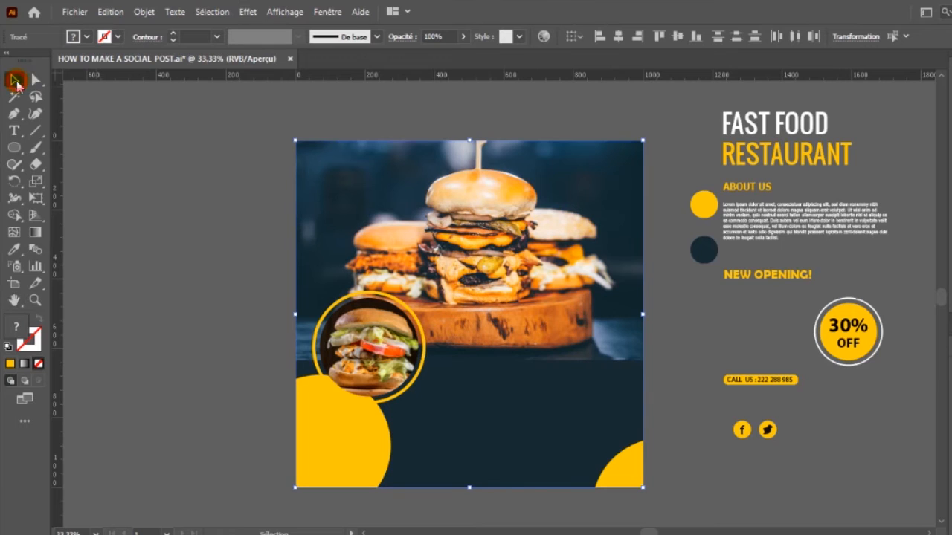
click(766, 145)
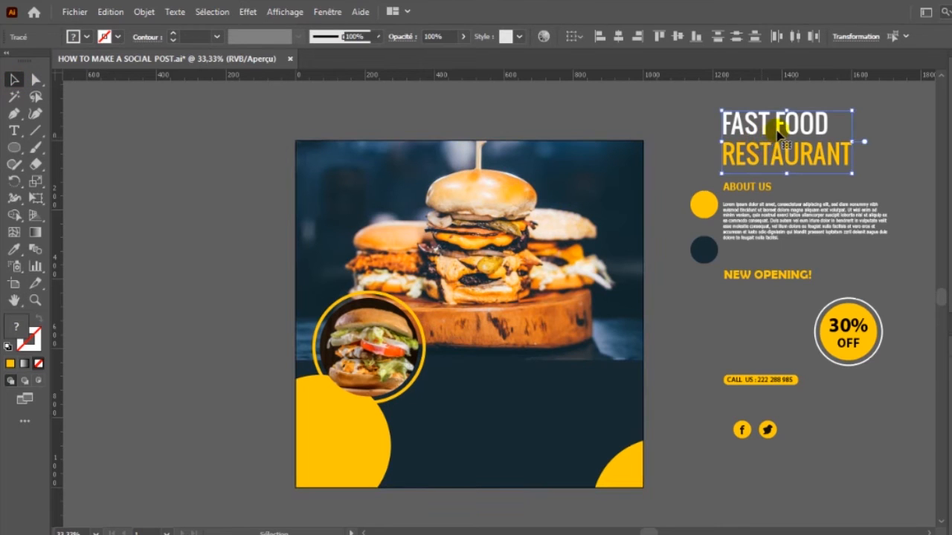
right_click(778, 134)
mouse_move(823, 371)
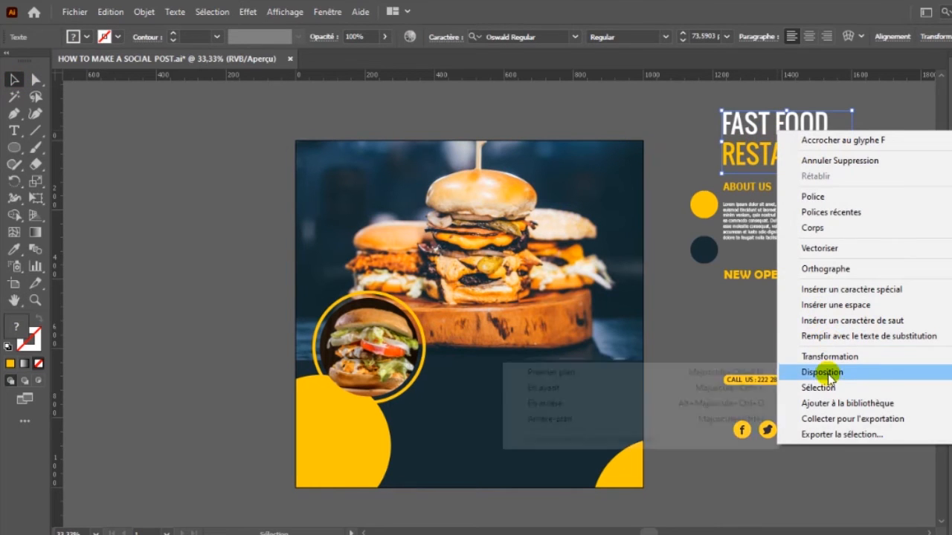
click(558, 373)
drag(770, 109, 405, 180)
Step: Bring the ABOUT US text group to the front and place it on the dark area beneath the main photo
click(787, 225)
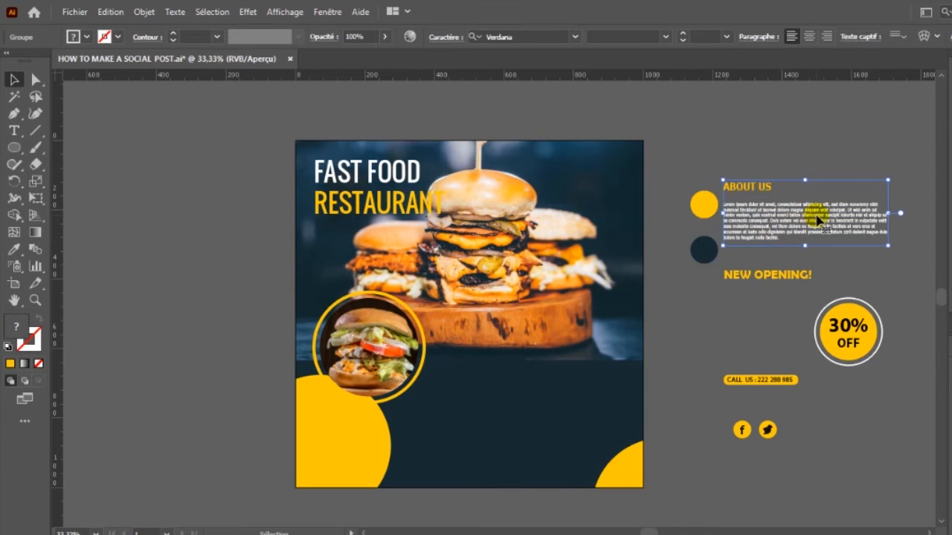
right_click(818, 219)
mouse_move(868, 373)
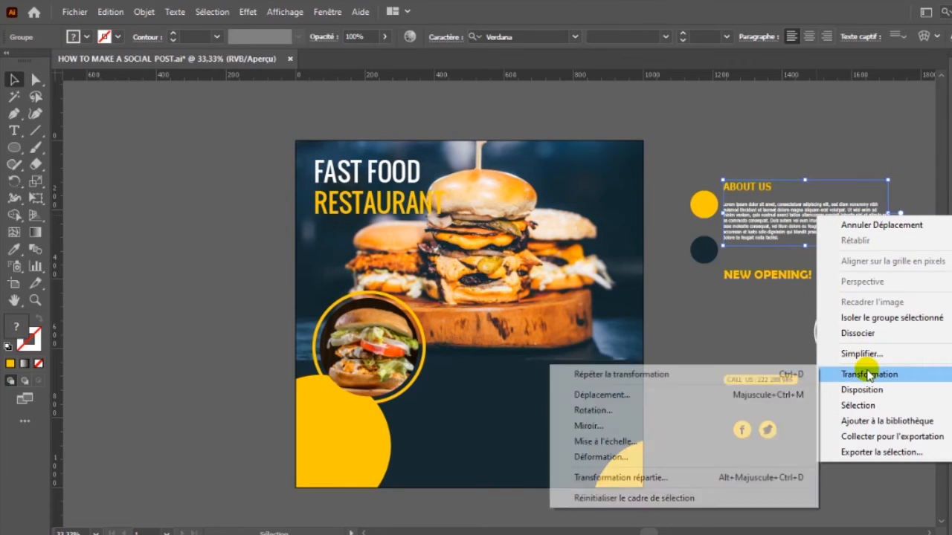
mouse_move(825, 389)
click(697, 392)
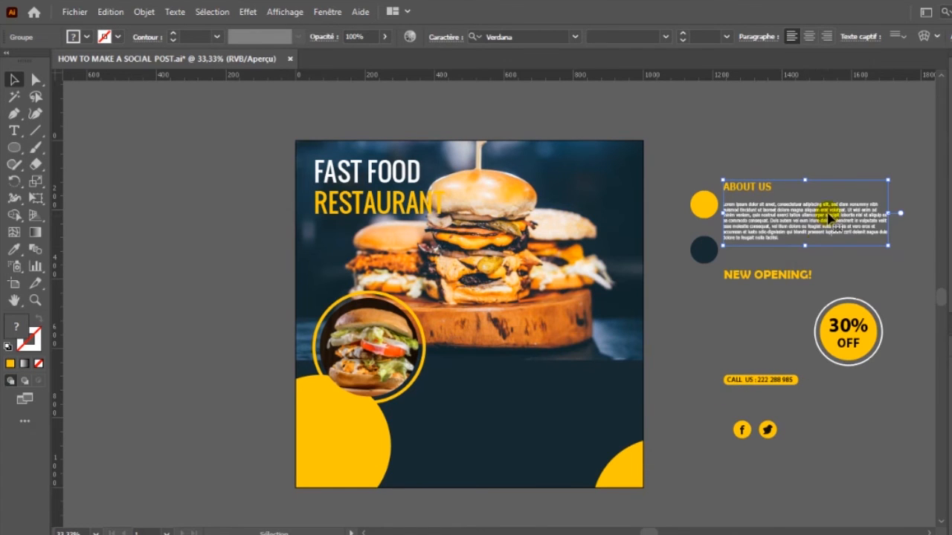
drag(832, 216, 546, 356)
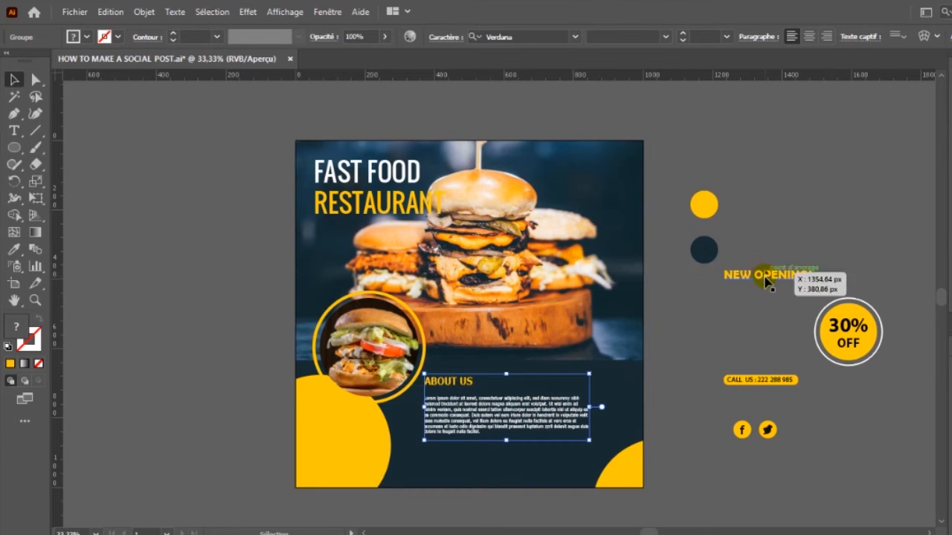
Step: Bring the CALL US label to the front and place it below the ABOUT US paragraph, aligned with its left edge
click(771, 382)
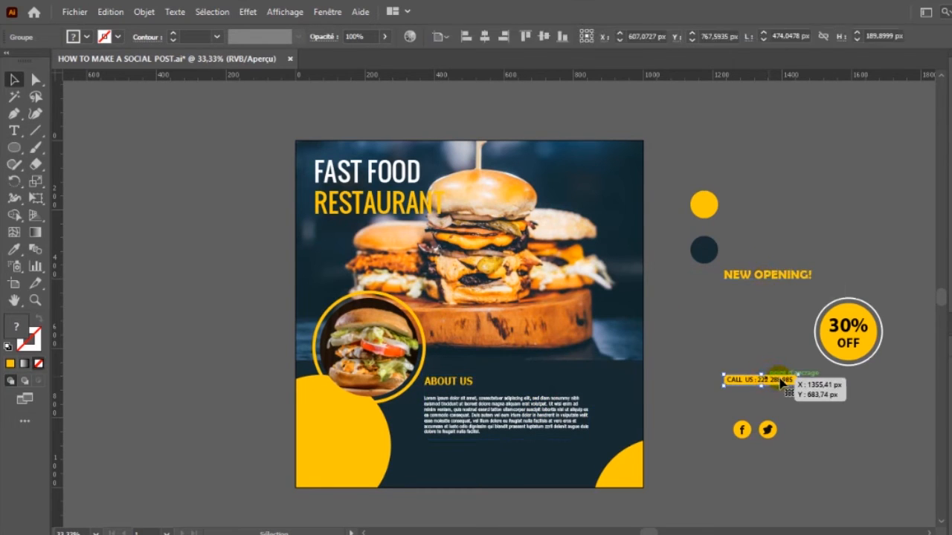
right_click(783, 379)
mouse_move(818, 305)
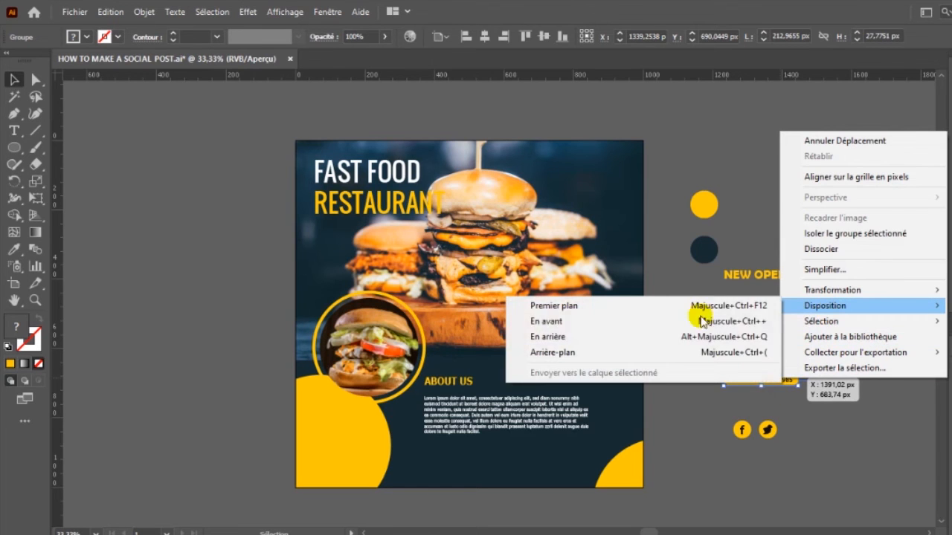
click(673, 311)
drag(753, 381, 452, 461)
Step: Bring the Facebook and Twitter icon group to the front and place it beside the CALL US label
click(743, 430)
right_click(742, 431)
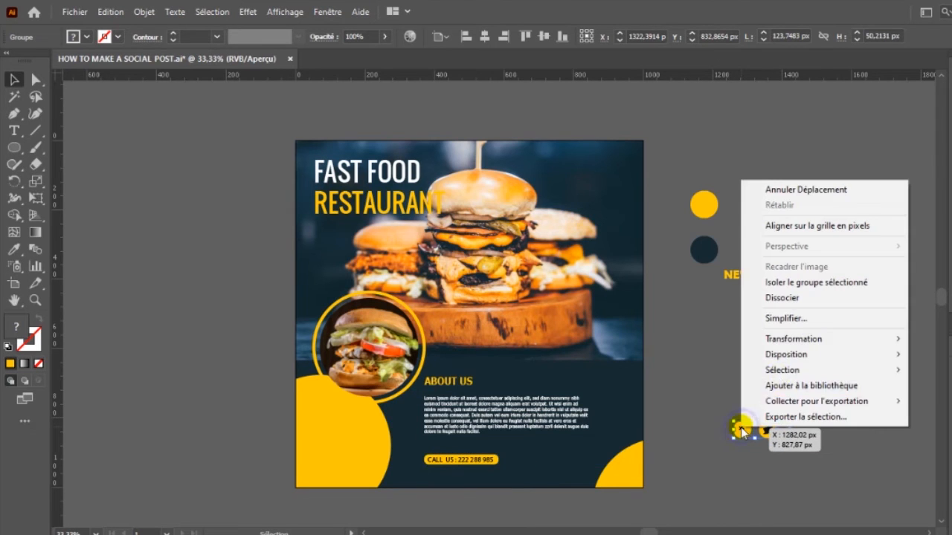
mouse_move(800, 361)
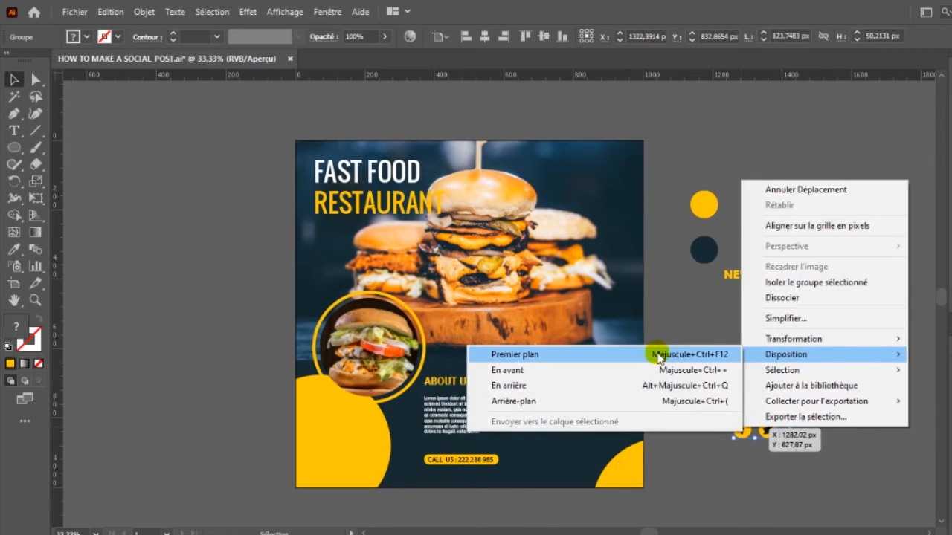
click(652, 355)
drag(740, 439, 528, 467)
Step: Bring the NEW OPENING! text to the front, enlarge it to about 67 pt and place it just above the ABOUT US block
click(781, 275)
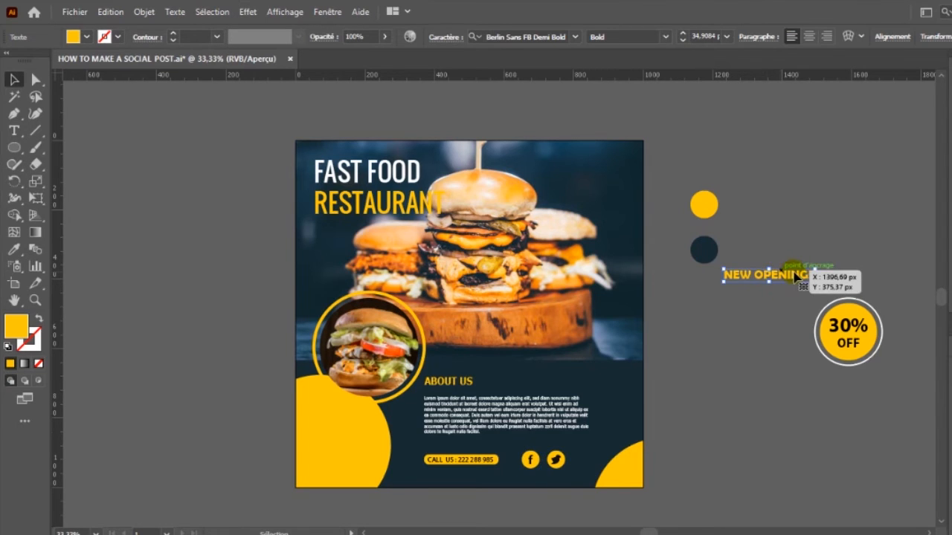
drag(547, 360, 759, 326)
right_click(759, 326)
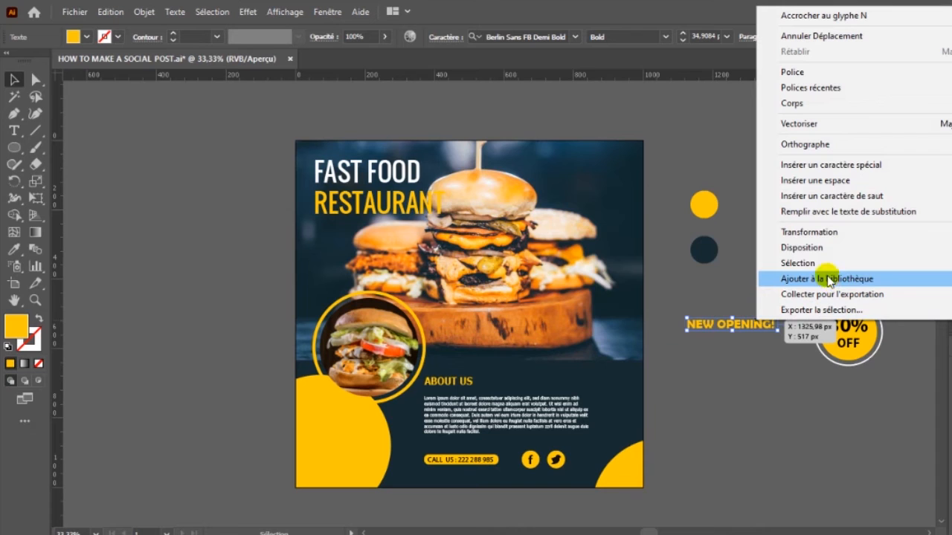
mouse_move(756, 255)
click(633, 249)
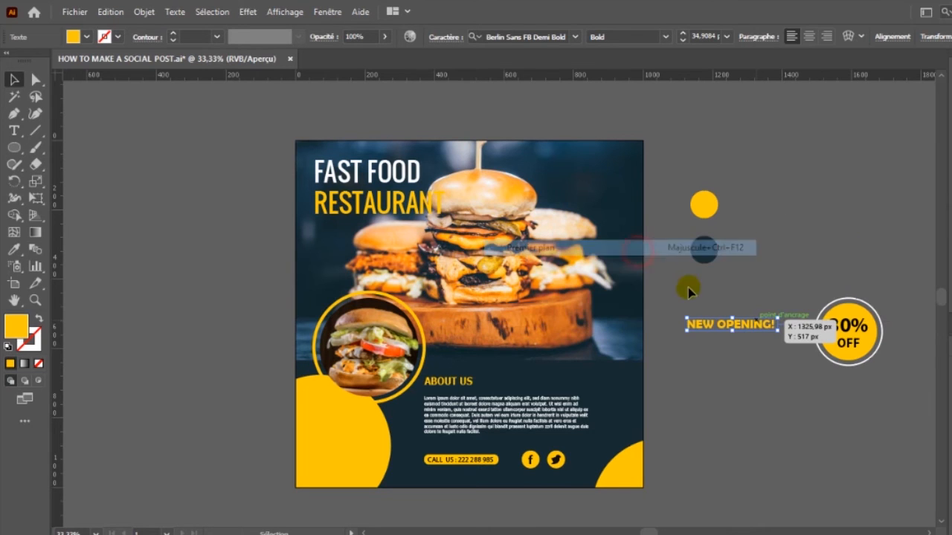
drag(749, 325, 615, 332)
drag(556, 343, 580, 359)
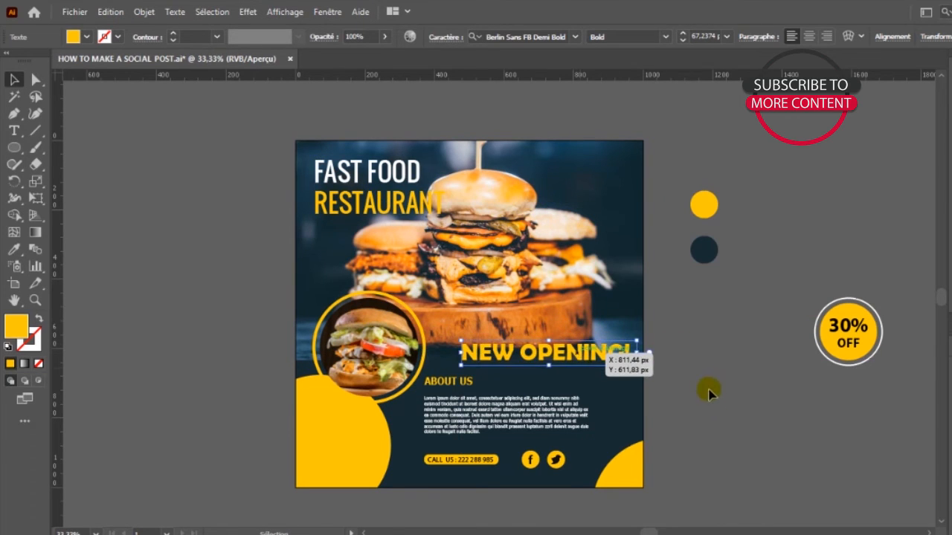
click(712, 402)
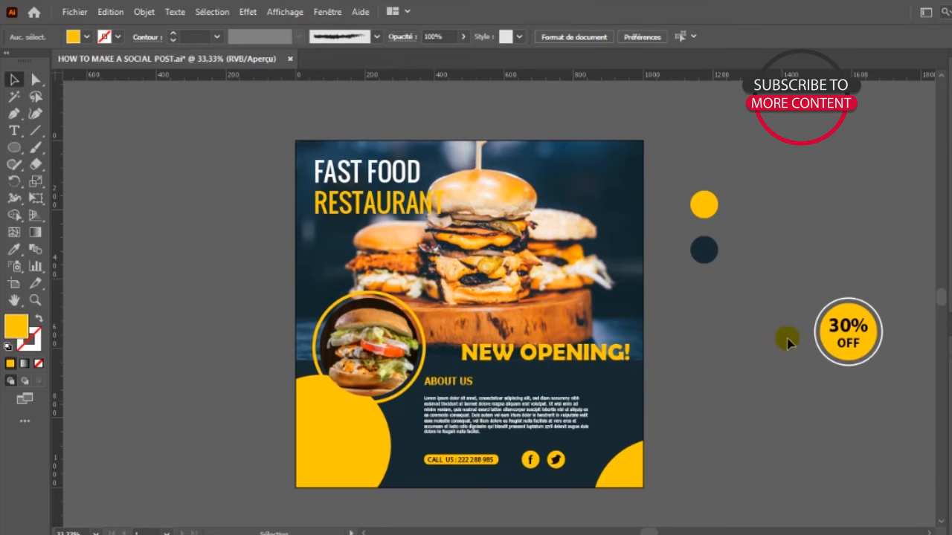
Step: Bring the 30% OFF badge to the front, place it over the right-hand burger and enlarge it slightly
click(831, 336)
drag(871, 344, 783, 311)
right_click(783, 310)
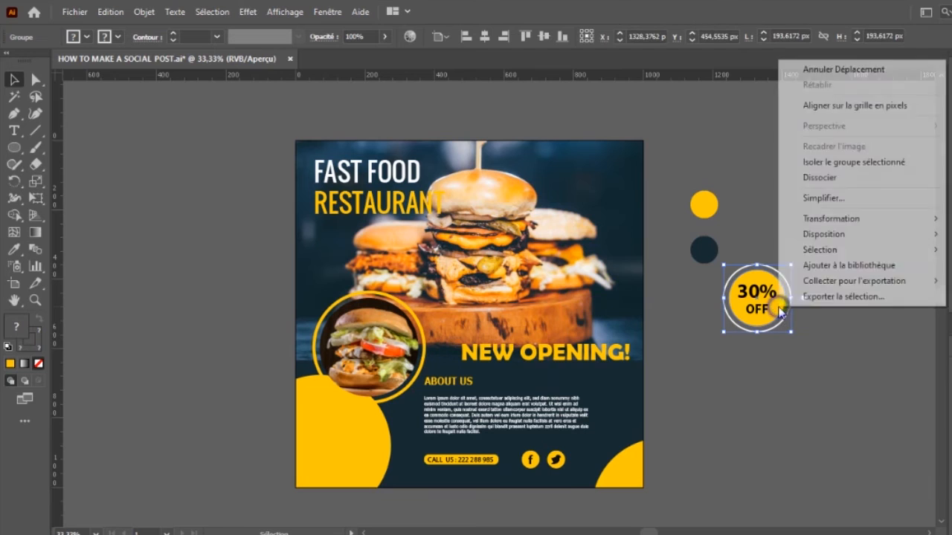
mouse_move(865, 243)
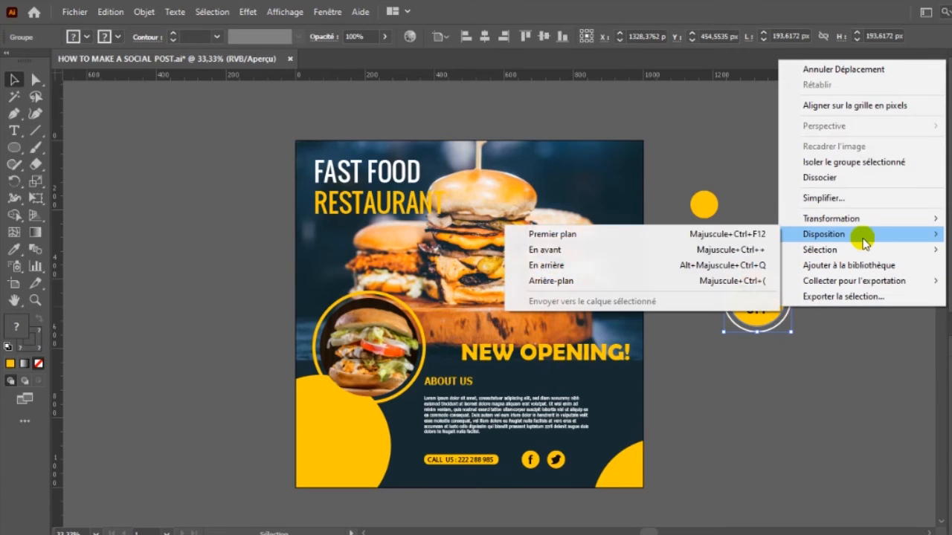
click(654, 236)
drag(771, 309, 589, 278)
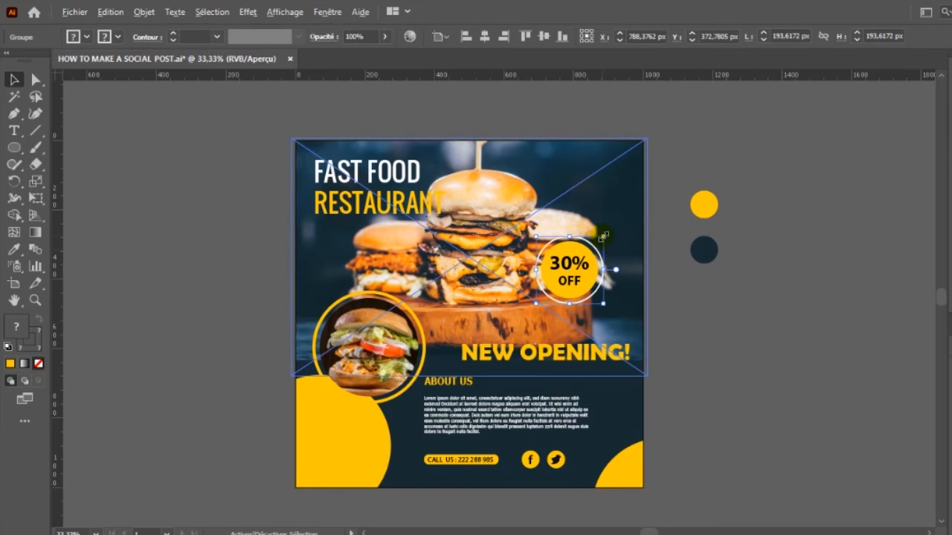
drag(603, 236, 610, 228)
drag(592, 276, 599, 296)
click(720, 366)
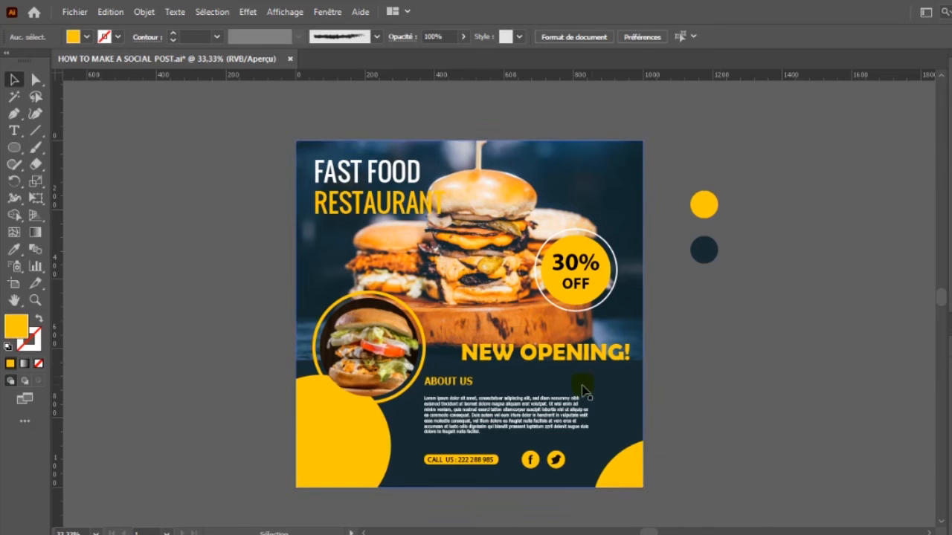
click(421, 377)
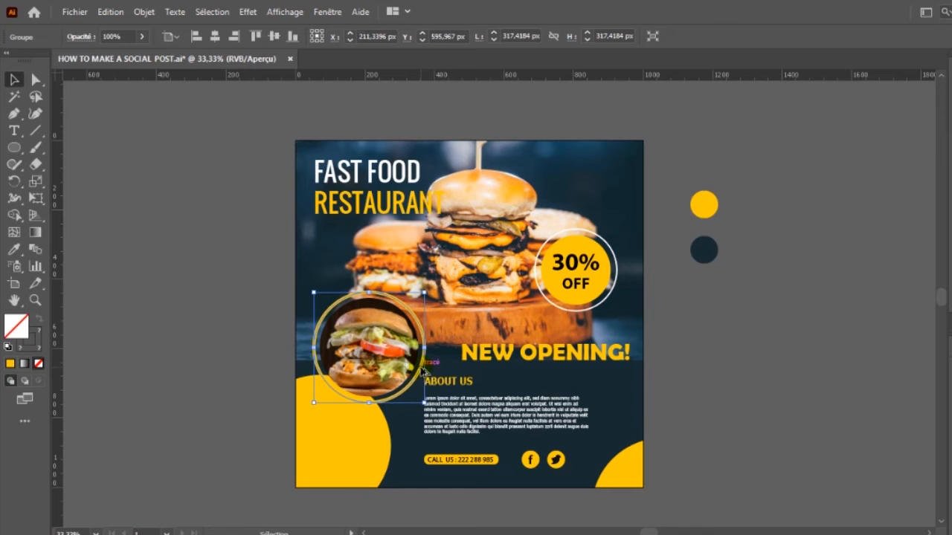
drag(423, 369, 272, 313)
key(Delete)
Step: Duplicate the yellow lower-left corner shape, scale the copy to about half size and fit it into the artboard's lower-left corner
click(365, 461)
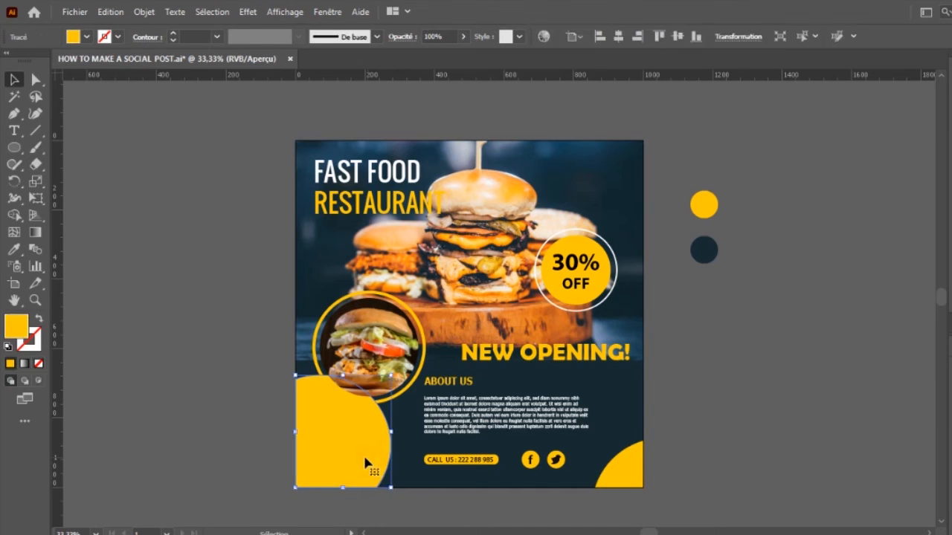
drag(364, 462, 211, 391)
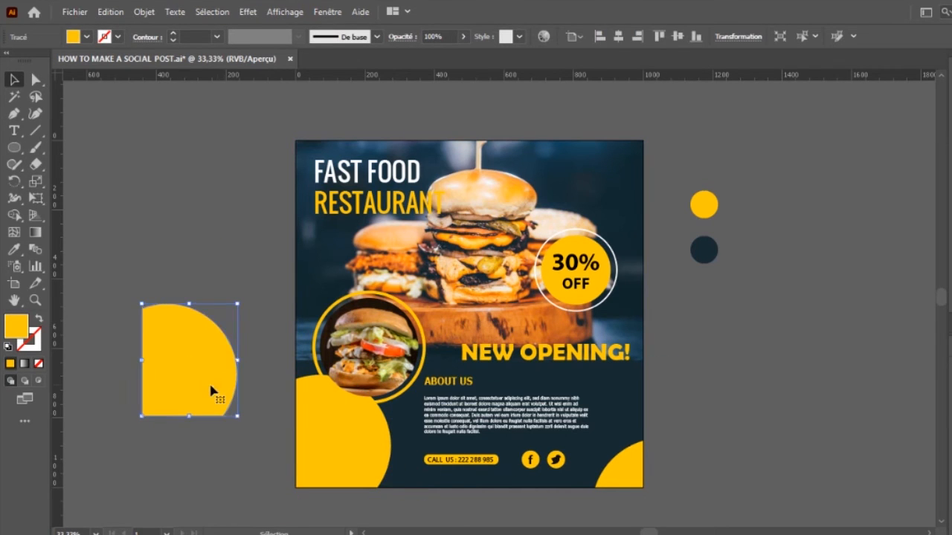
drag(218, 318, 214, 321)
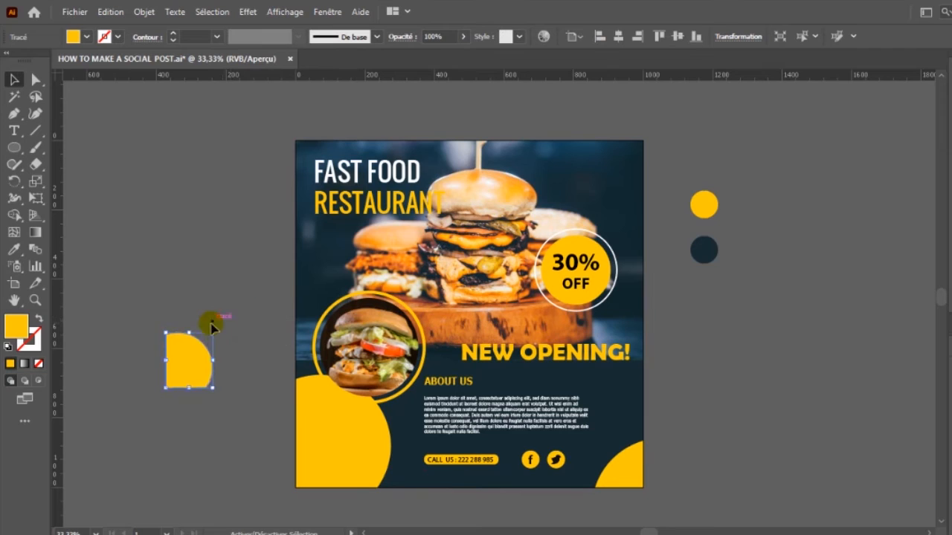
drag(195, 357, 324, 452)
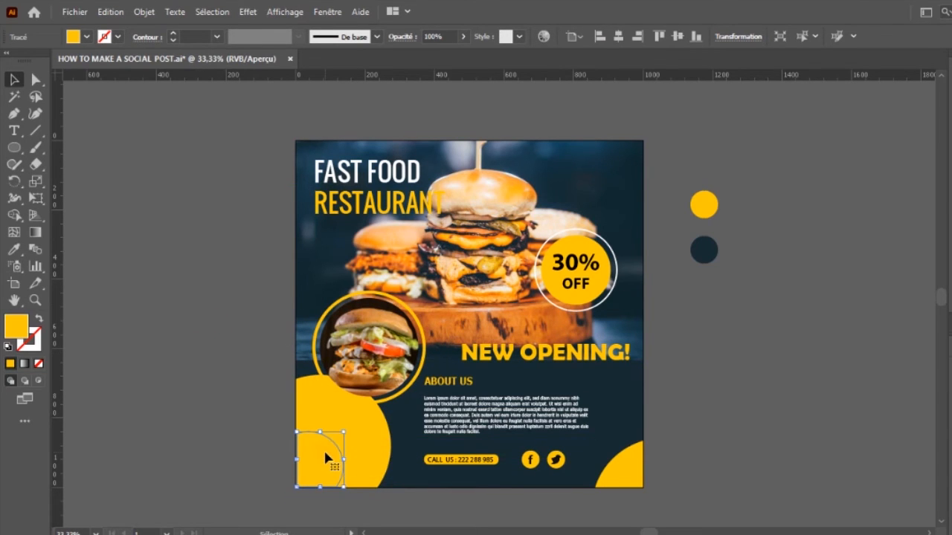
Step: Fill the small corner shape with the dark blue sampled from the swatch circle using the Eyedropper
key(i)
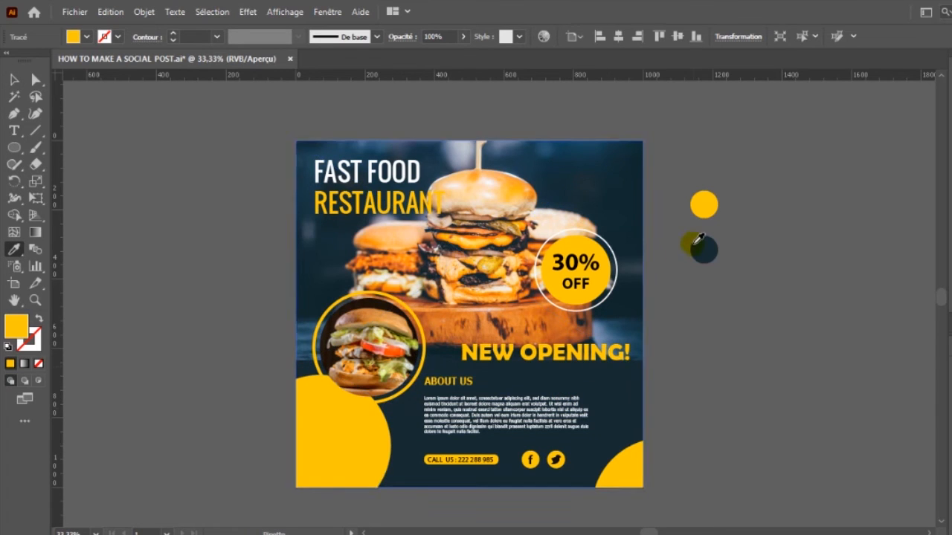
click(703, 249)
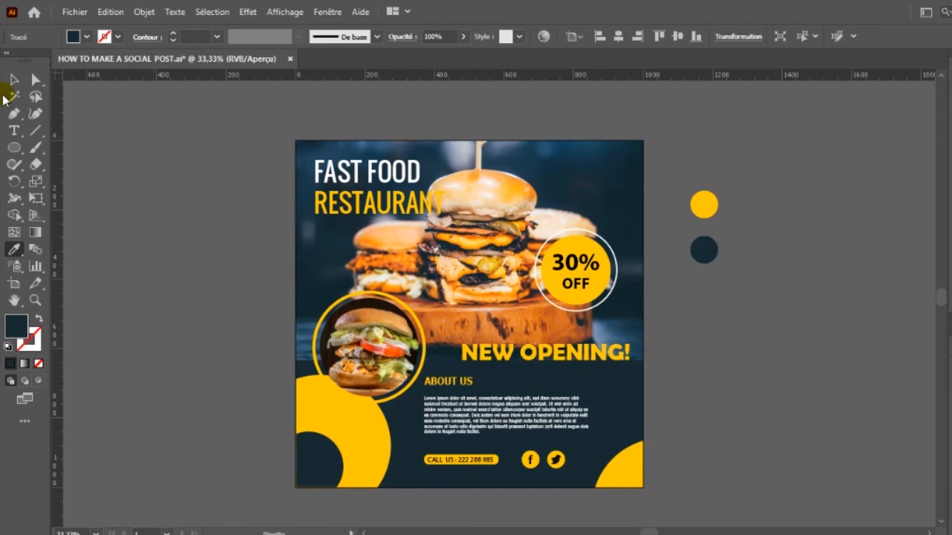
click(13, 80)
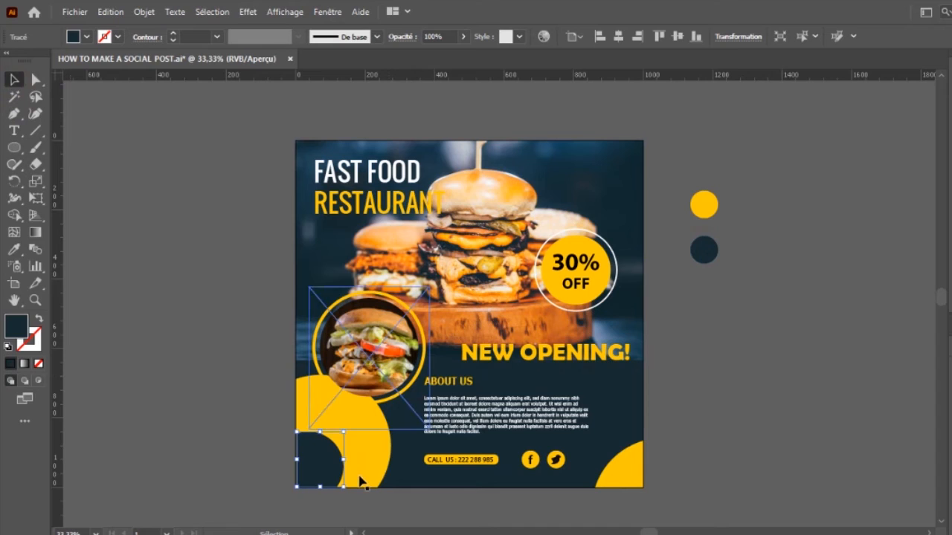
Step: Enlarge the dark shape and position it inside the yellow corner shape
click(361, 481)
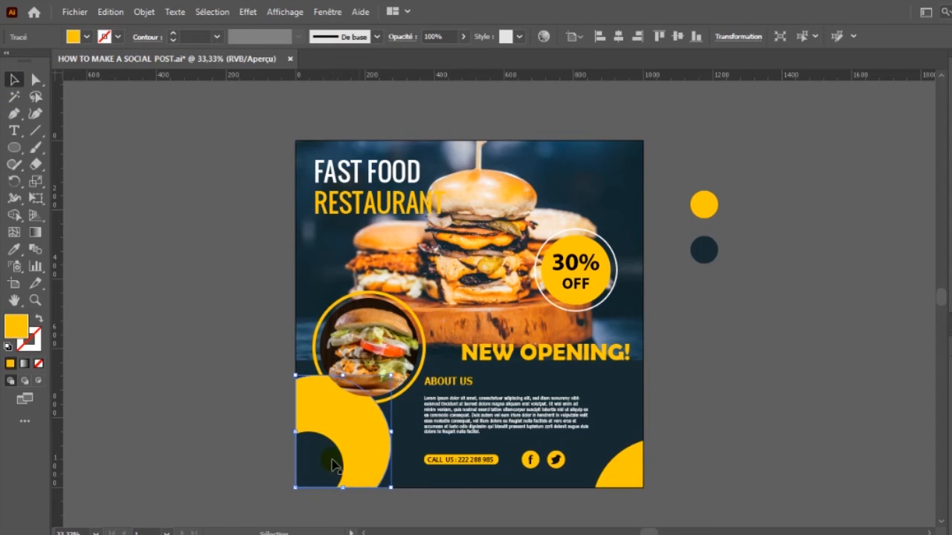
click(331, 457)
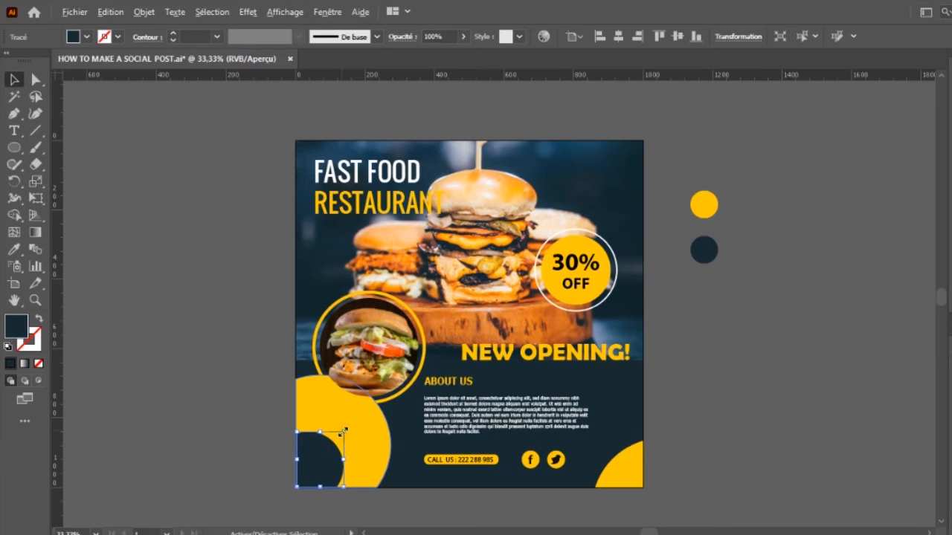
drag(343, 432, 359, 415)
drag(328, 460, 348, 438)
drag(377, 396, 367, 405)
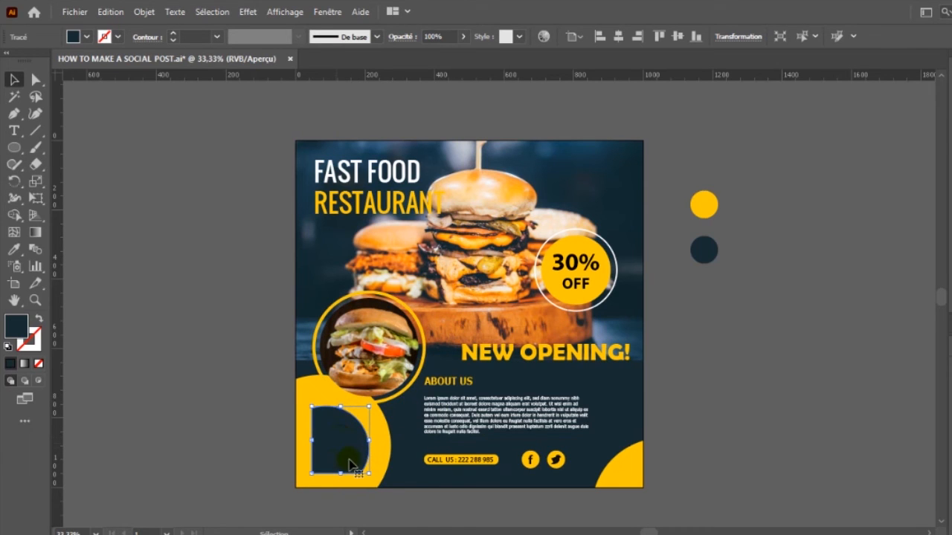
click(810, 415)
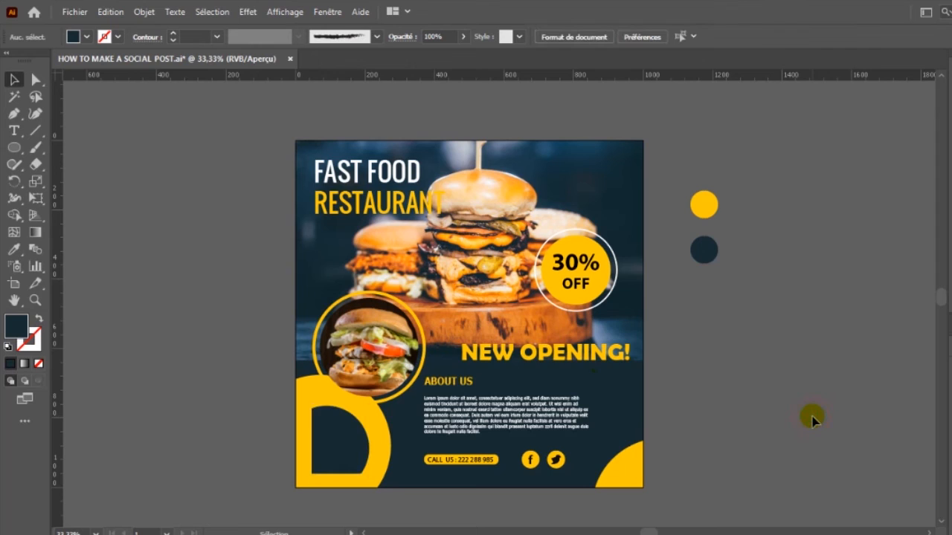
Step: Move the dark shape flush into the artboard's lower-left corner so the yellow shape forms a thick arc around it
mouse_move(342, 453)
mouse_down()
mouse_move(337, 461)
mouse_move(334, 450)
mouse_up()
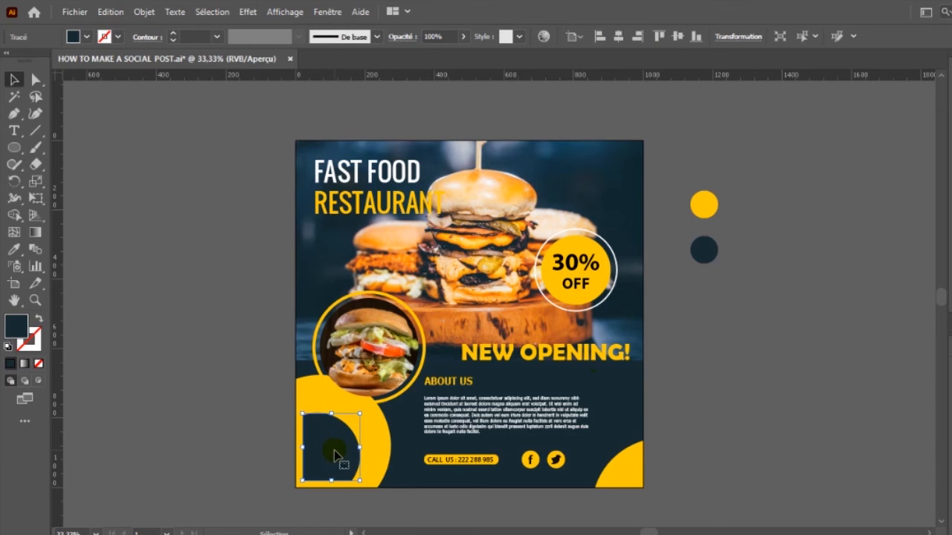
click(708, 371)
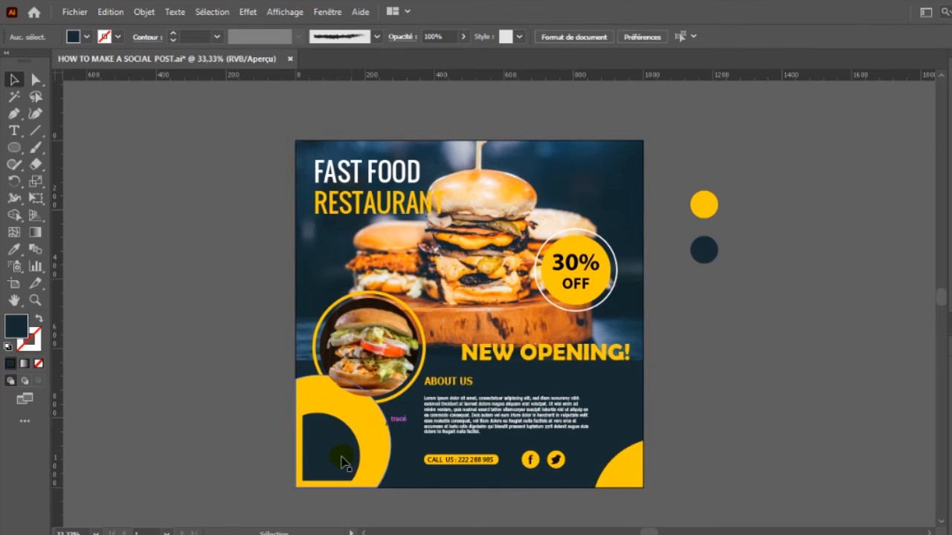
drag(342, 462, 336, 467)
click(748, 343)
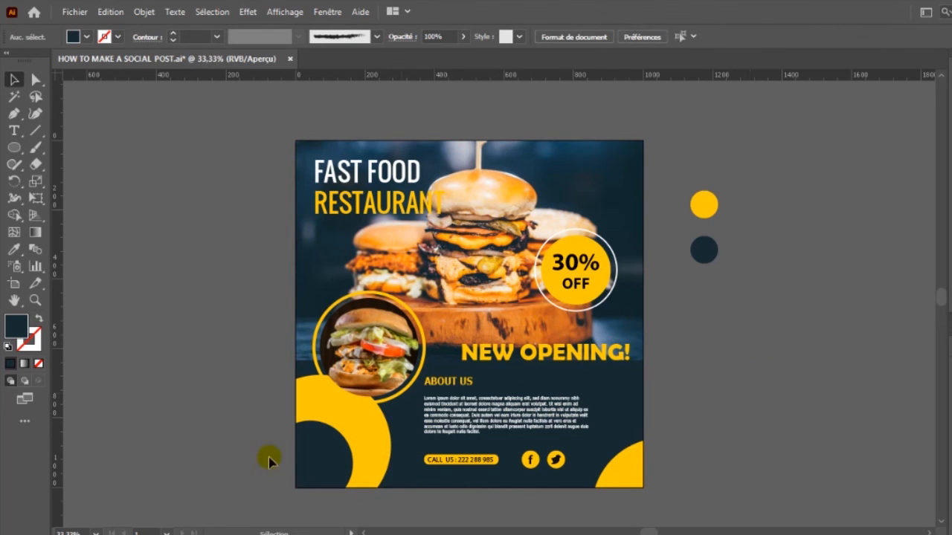